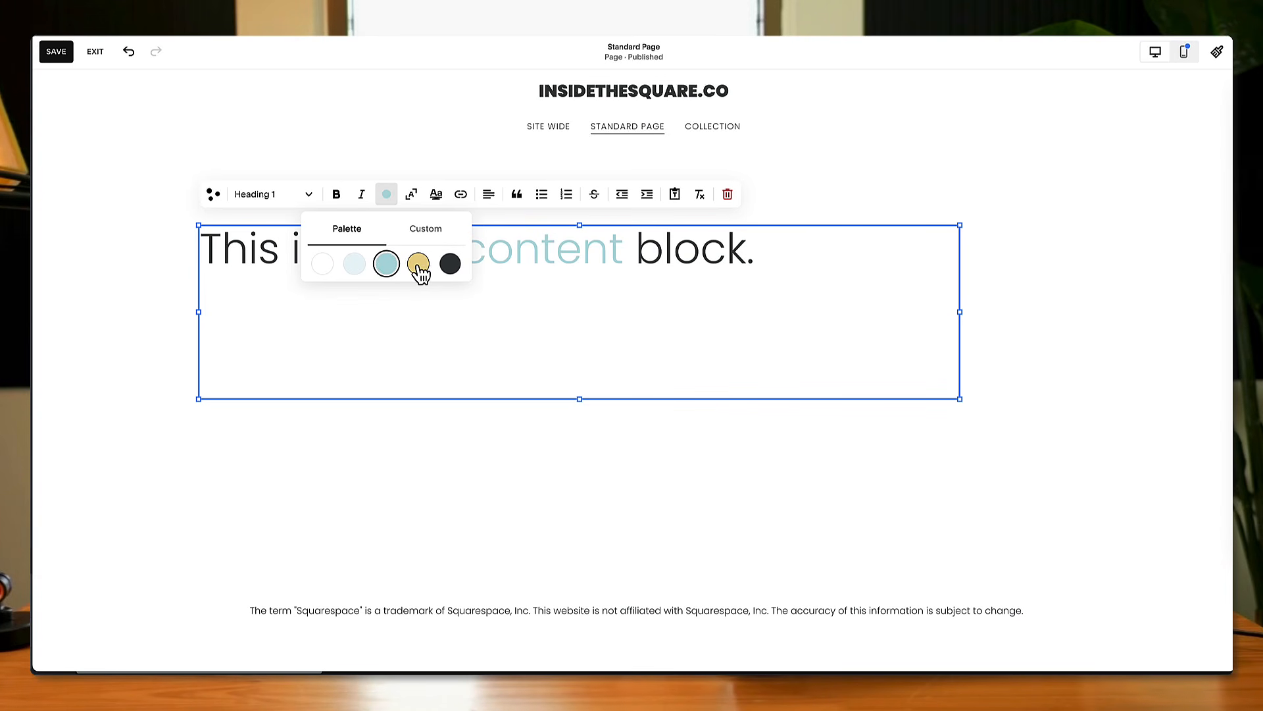
Color the word "content" gold and the word "text" light teal using the palette colors.
left_click(418, 264)
double_click(403, 241)
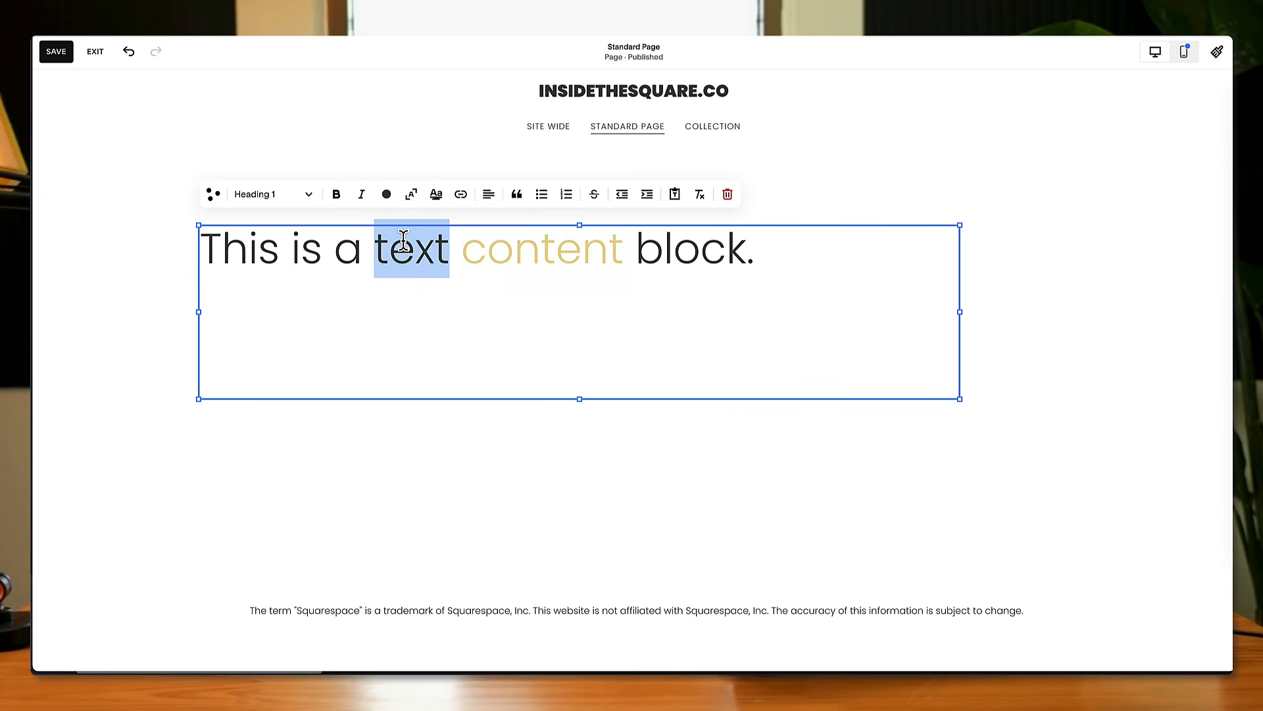
left_click(389, 197)
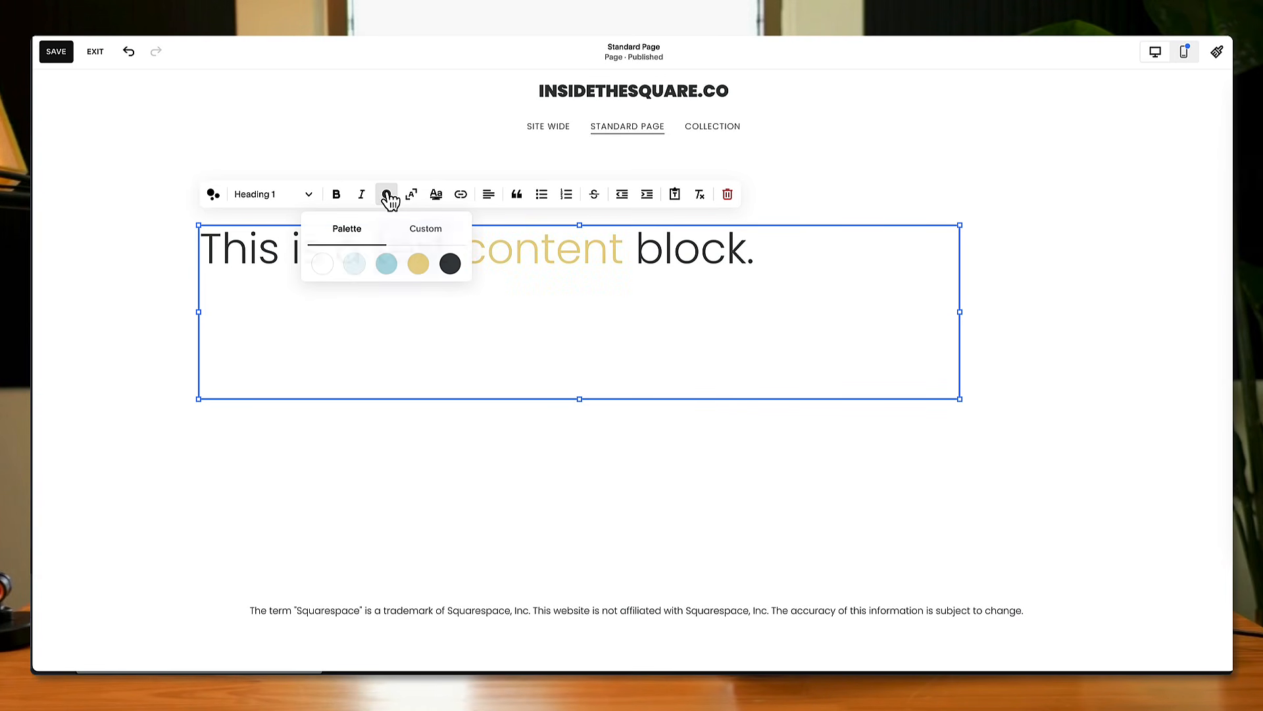
left_click(808, 253)
Apply a text highlight to the words "text content" in the heading and choose a different highlight style for it.
left_click_drag(635, 254, 367, 248)
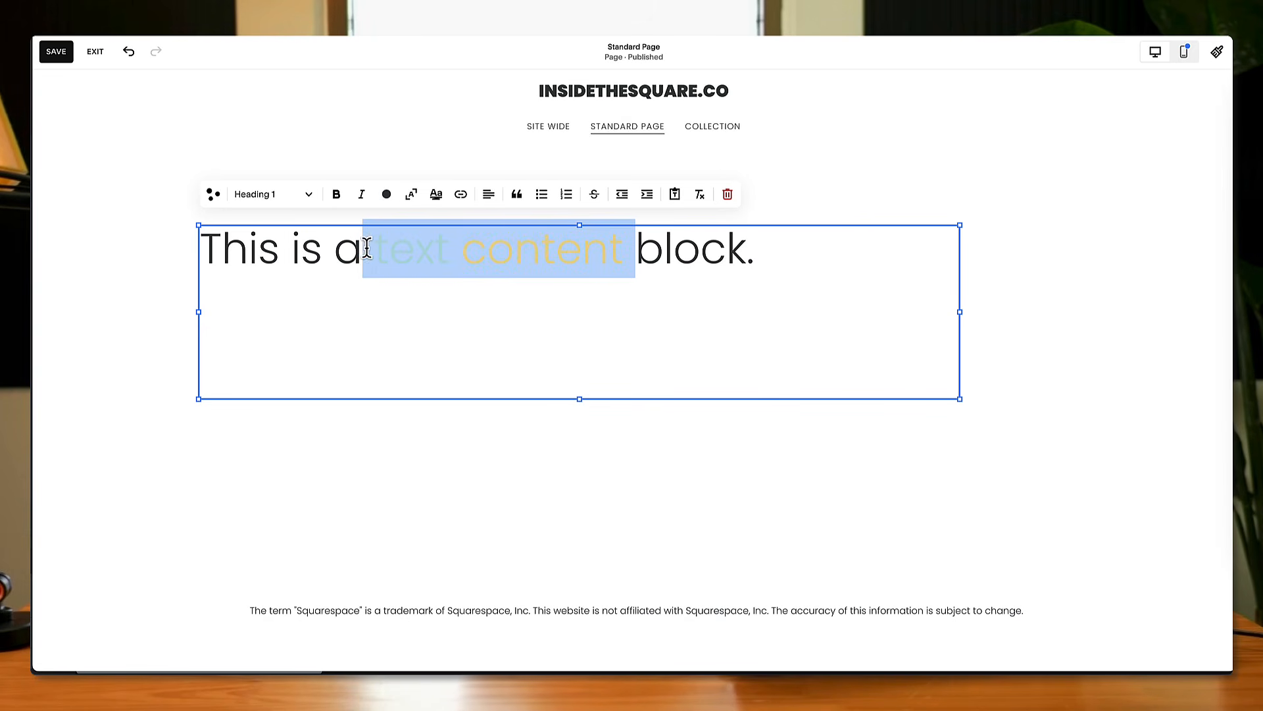
left_click(436, 196)
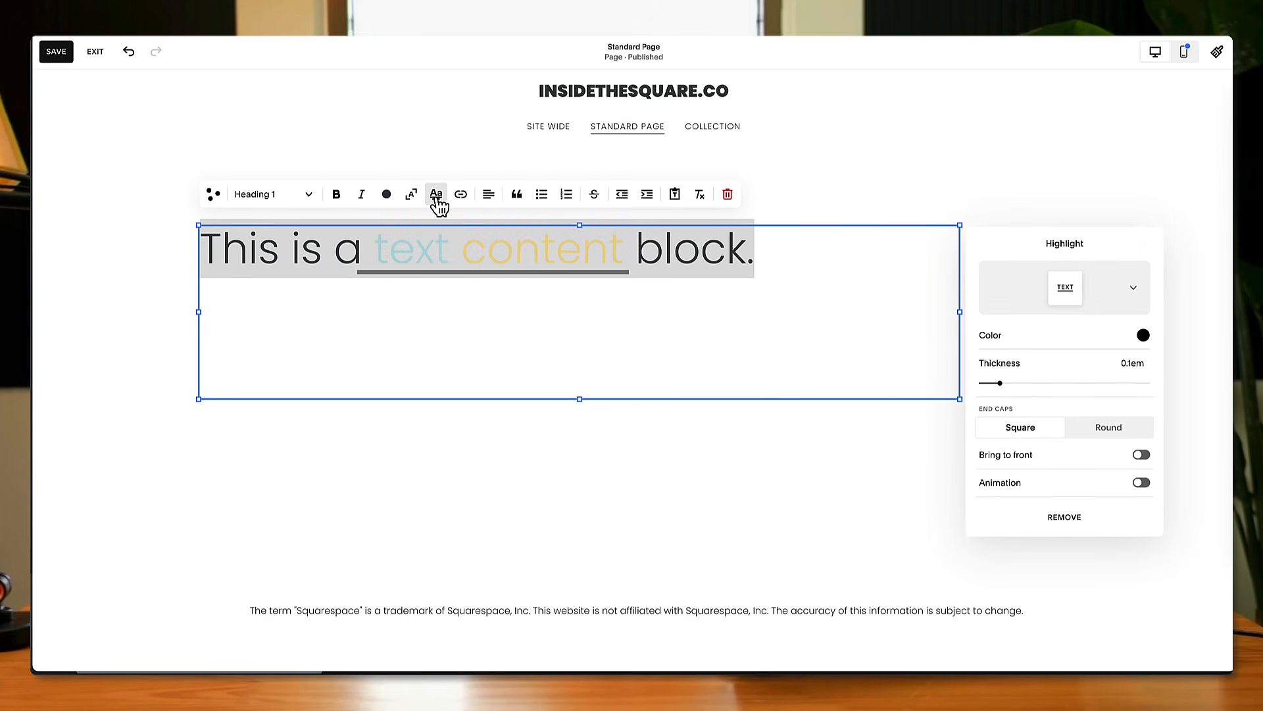
left_click(1084, 291)
left_click(1016, 352)
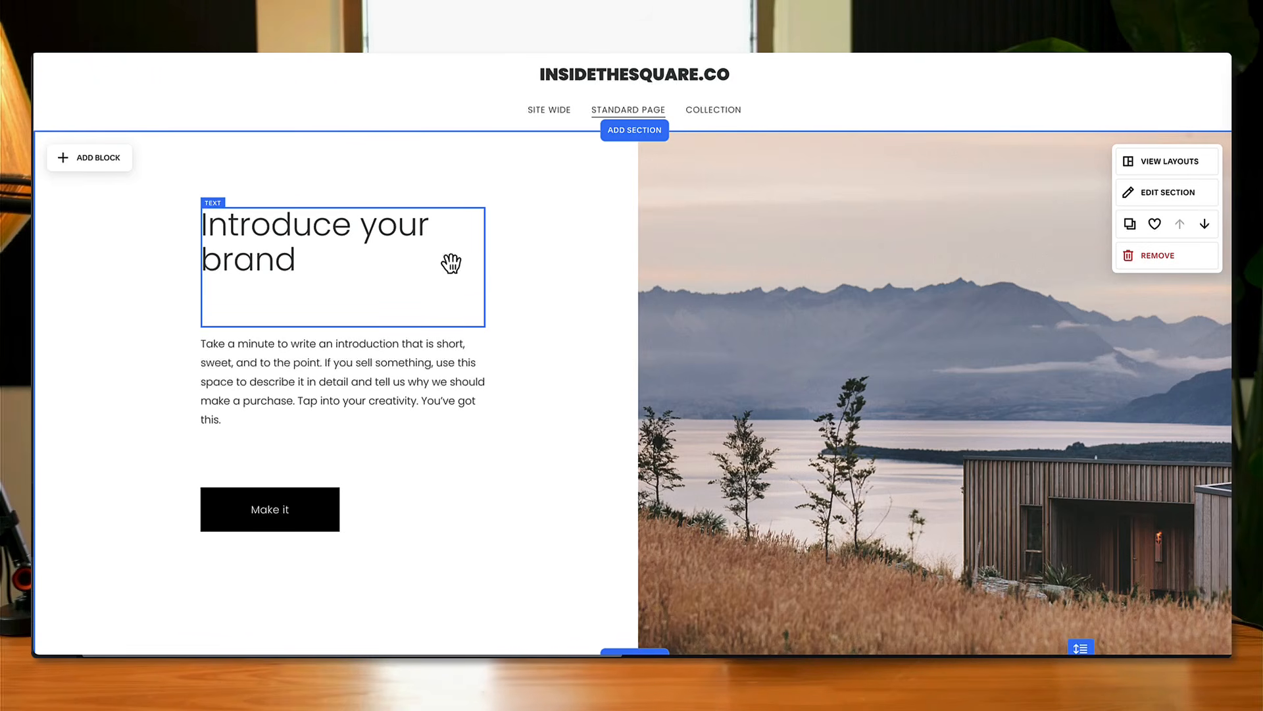
Try bottom and top vertical alignment on the "Introduce your brand" text block and finish with Align Center.
left_click(446, 256)
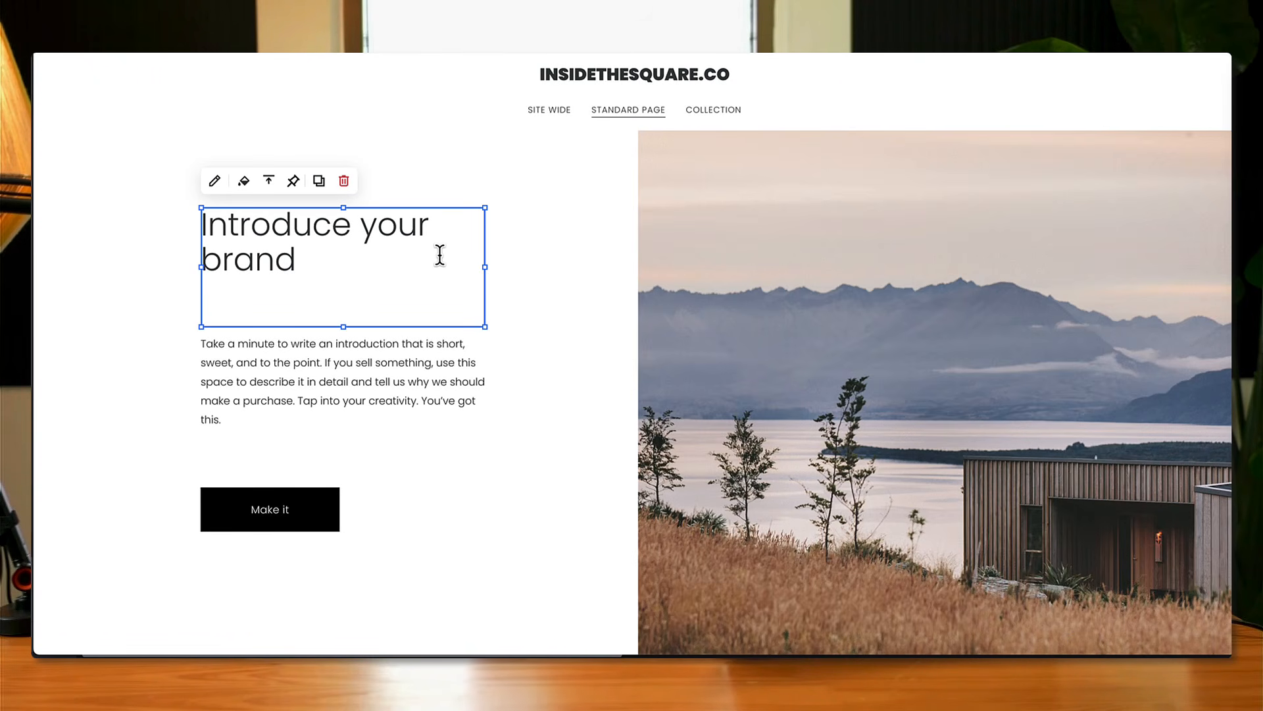
left_click(271, 186)
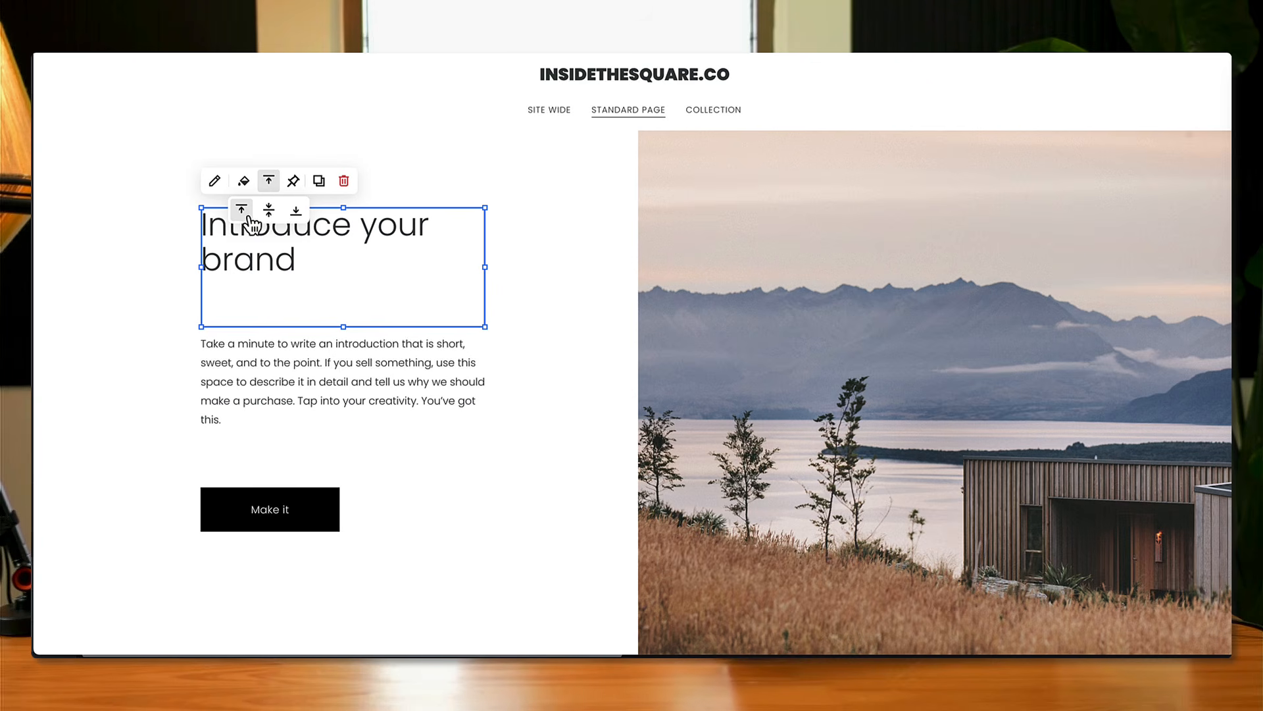
left_click(267, 217)
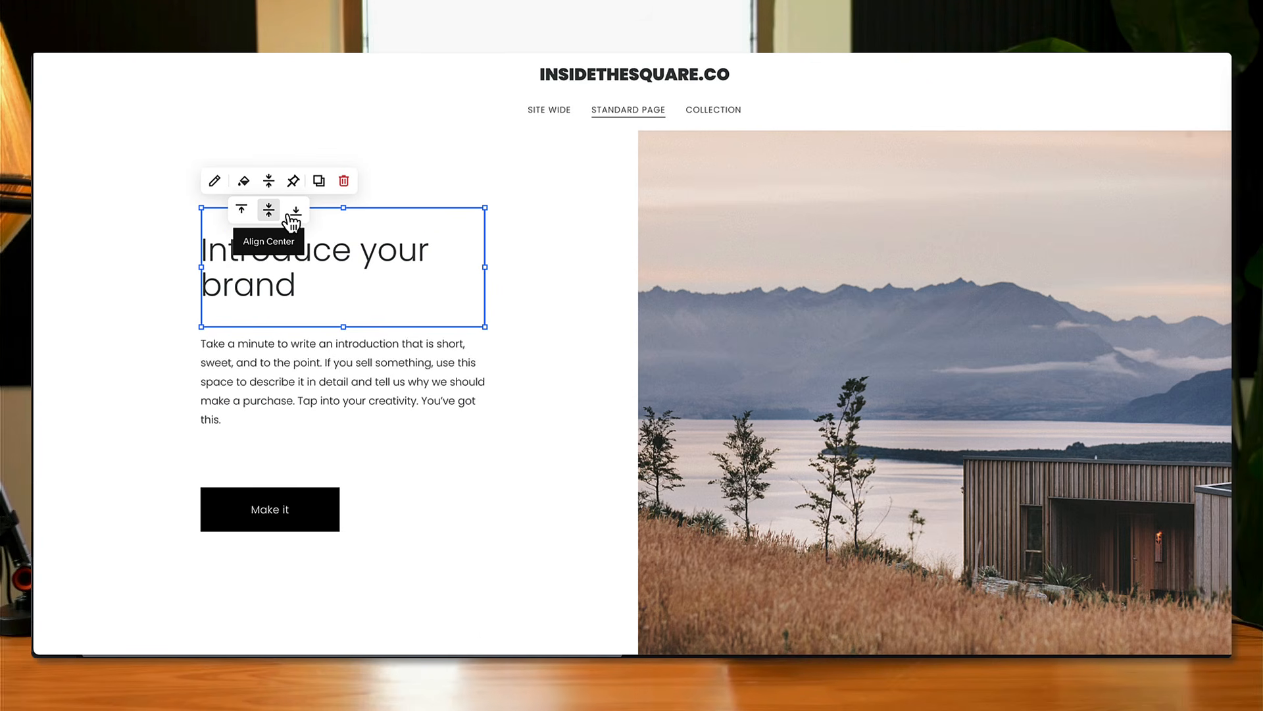
left_click(297, 217)
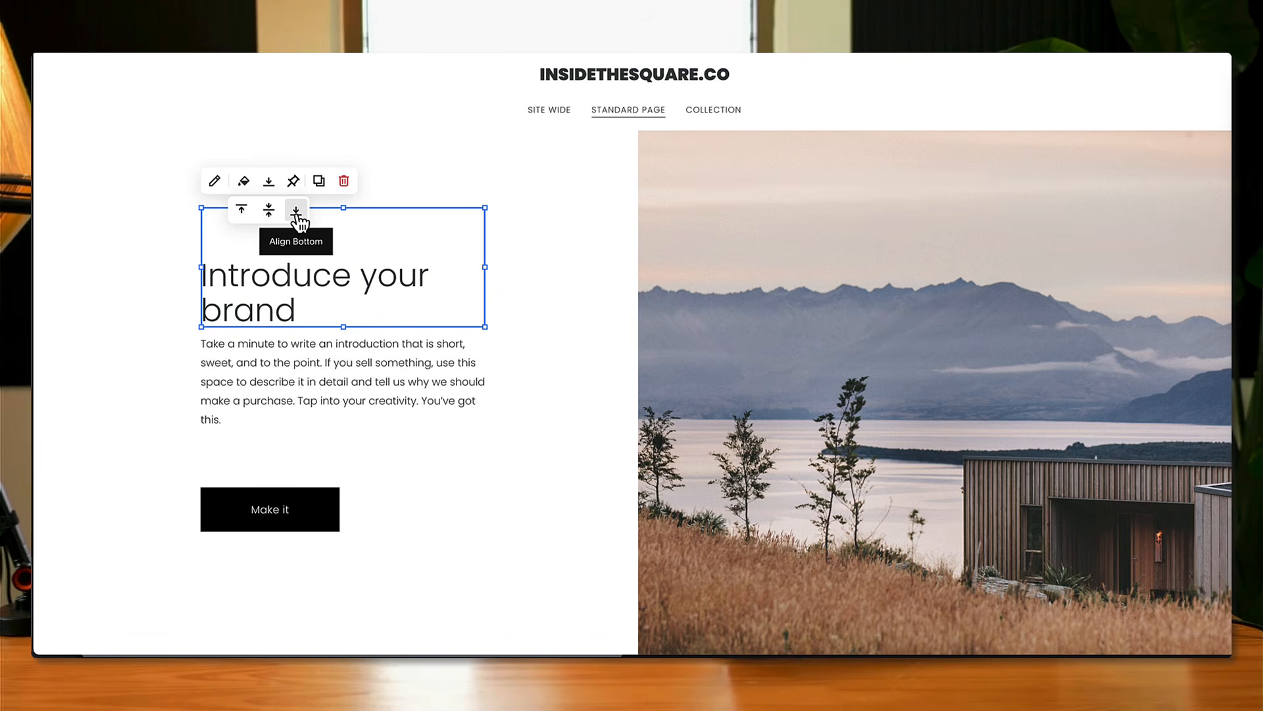
left_click(242, 212)
left_click(270, 212)
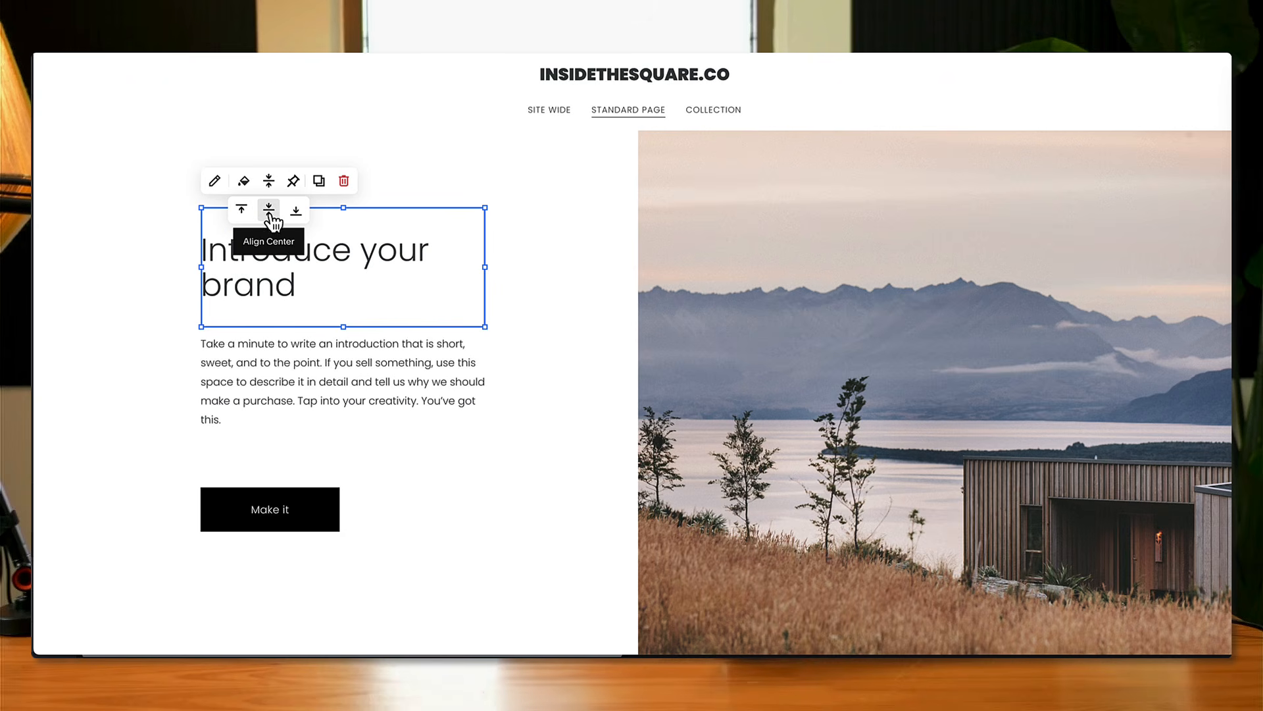
left_click(577, 209)
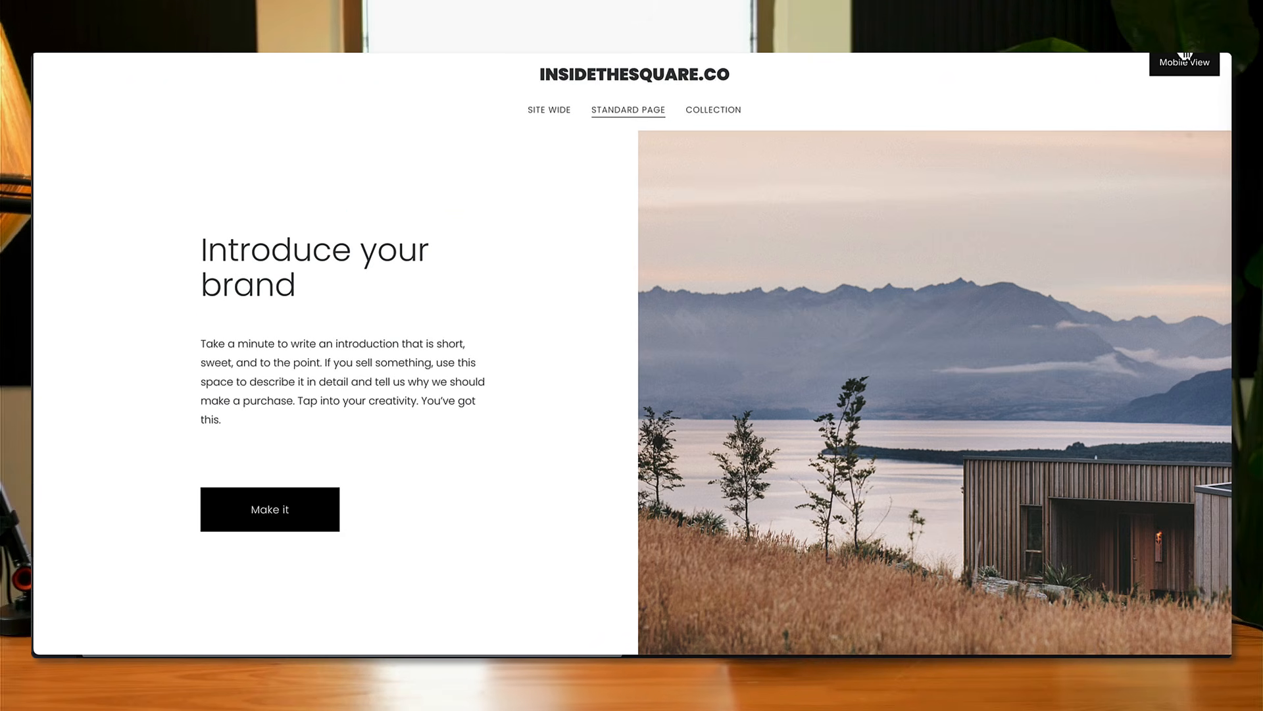
In mobile view, vertically align the "Introduce your brand" text to the bottom of its block.
left_click(1186, 54)
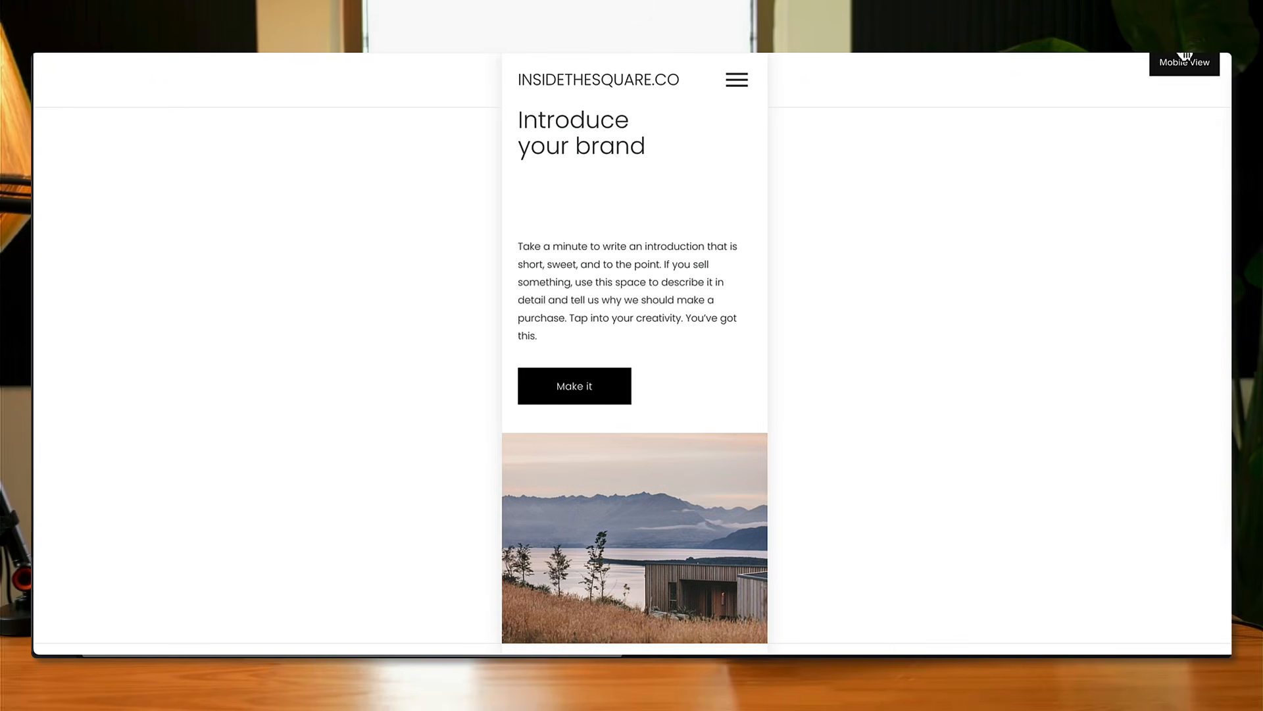
left_click(644, 181)
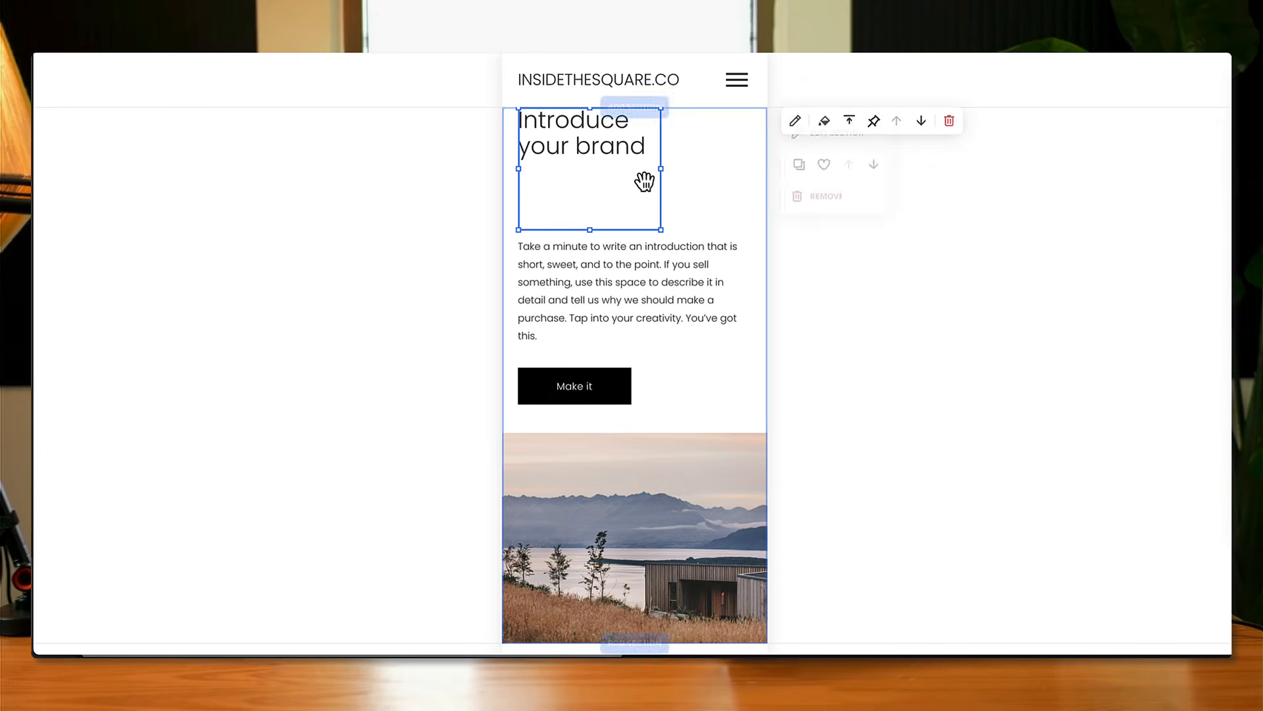
left_click(850, 122)
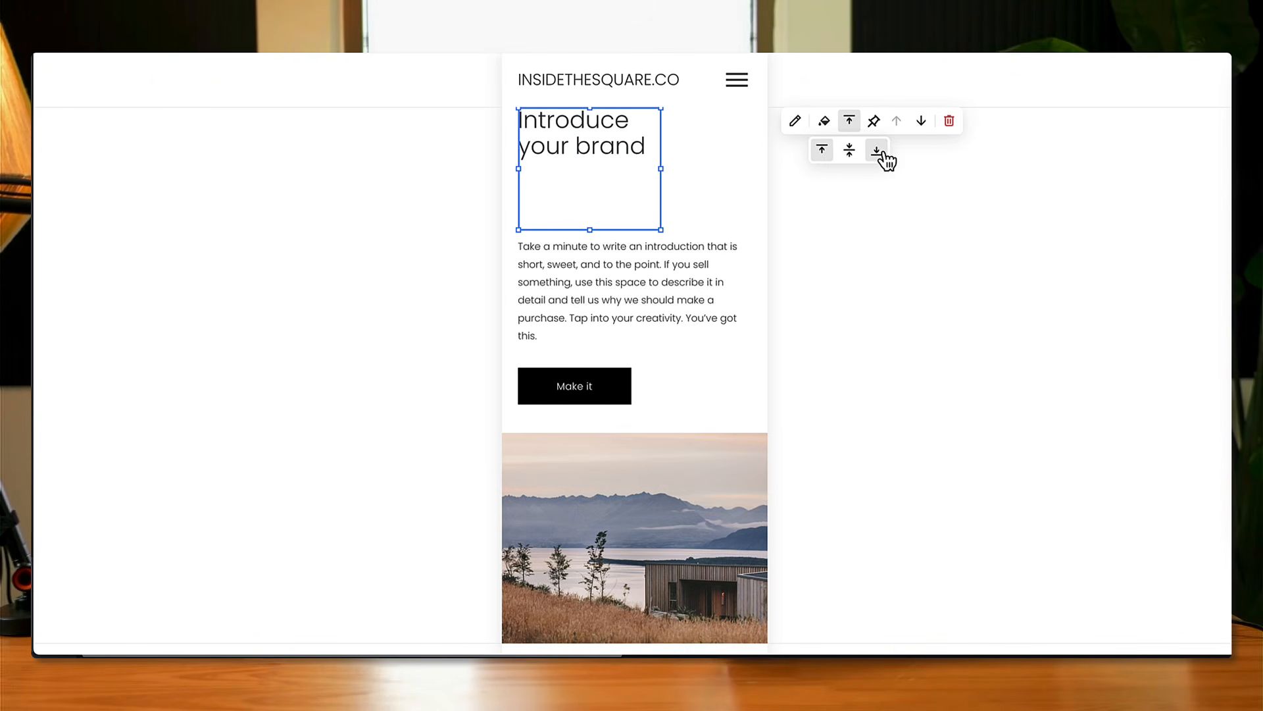
left_click(879, 151)
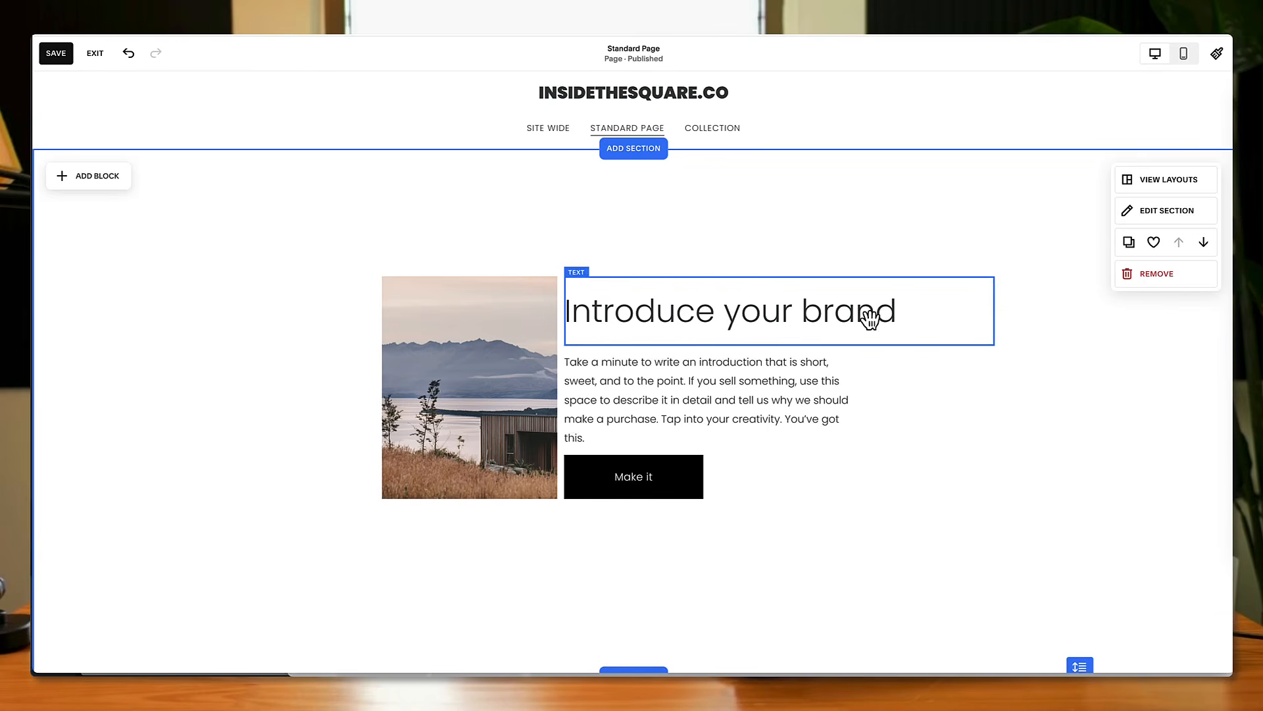
Look over the heading, button and image blocks in the desktop layout and switch to mobile view.
left_click(868, 314)
left_click(700, 492)
left_click(526, 408)
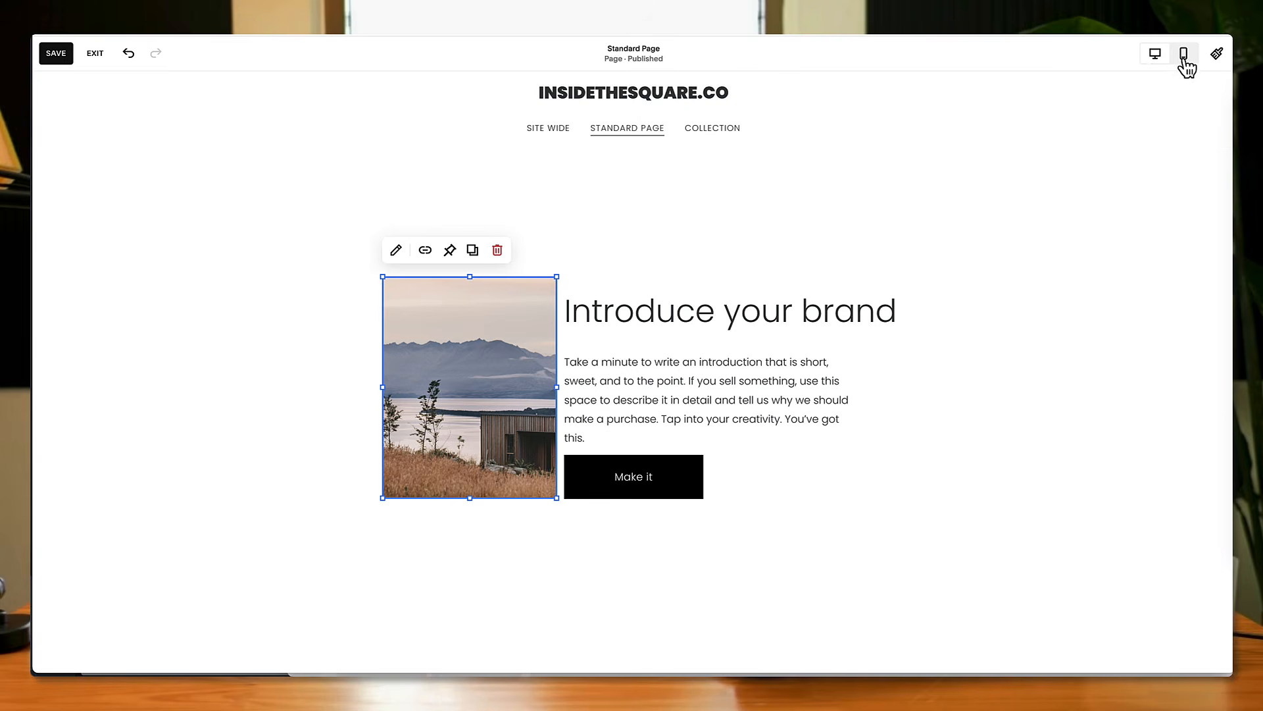
left_click(1183, 53)
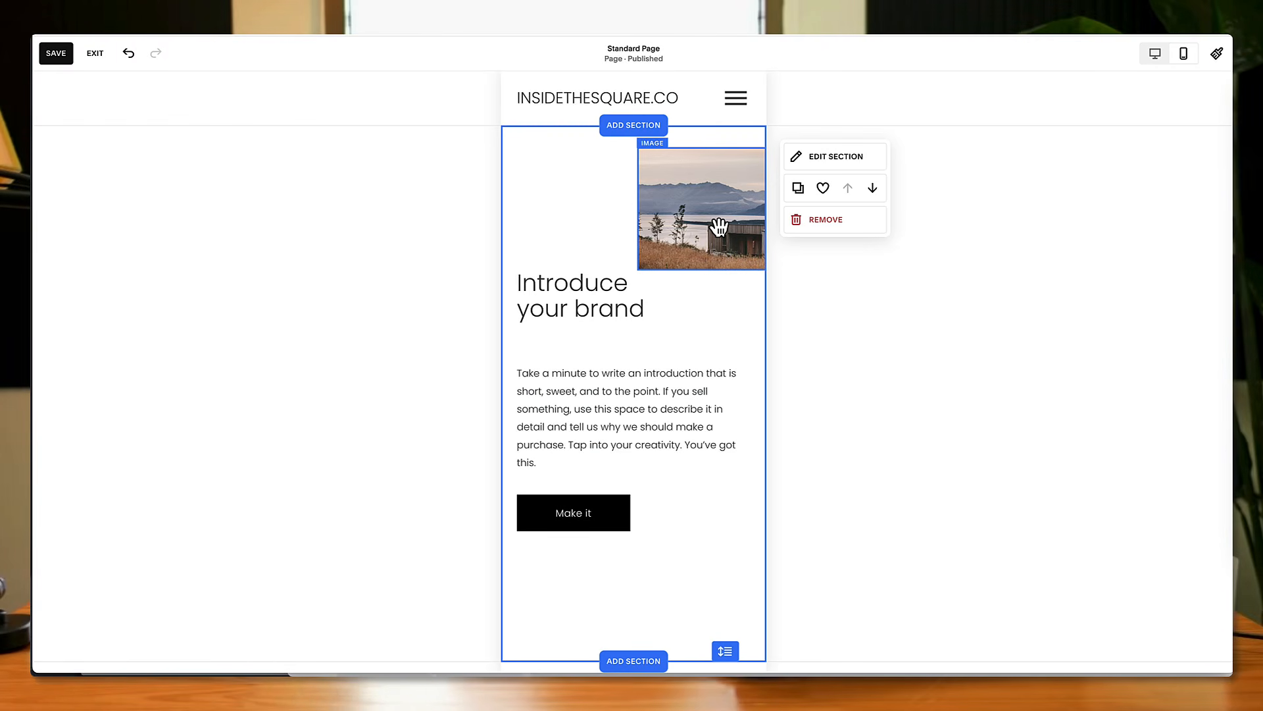
Select the image, heading, paragraph and button blocks together, try left and right alignment, and finish with Align Horizontal Center.
left_click(720, 227)
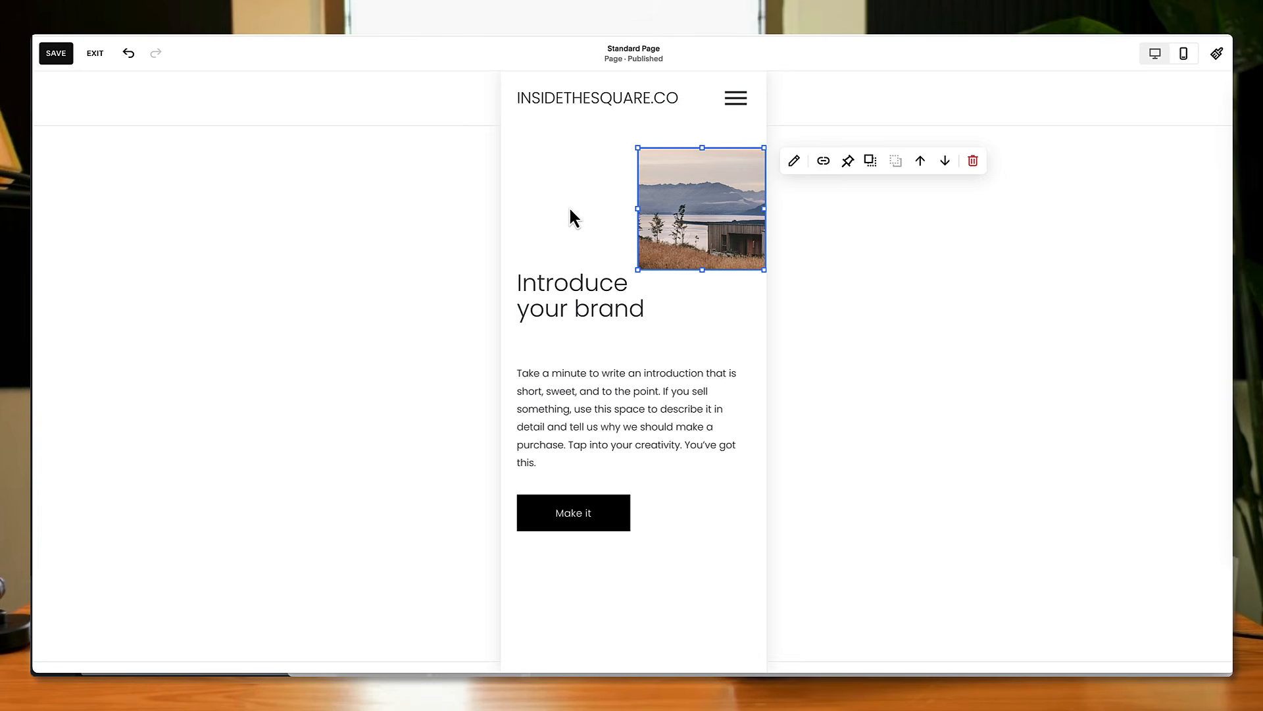
left_click_drag(555, 189, 724, 558)
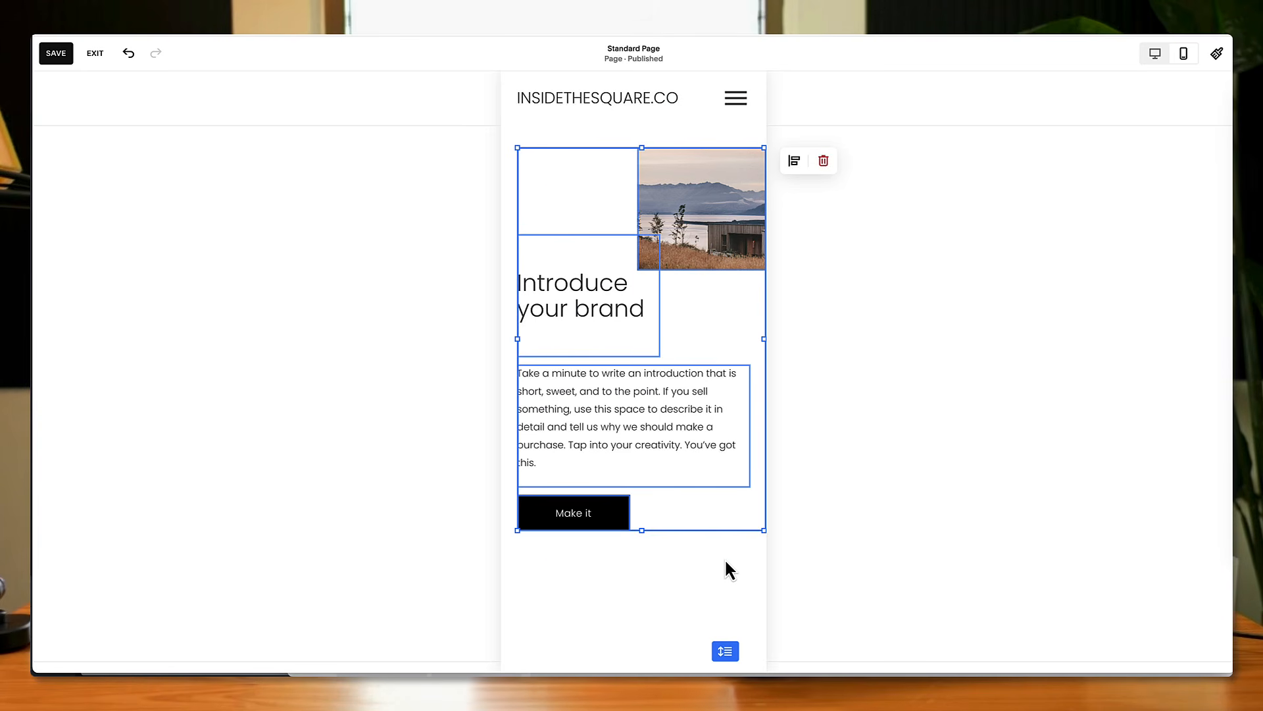
left_click(664, 542)
left_click(717, 238)
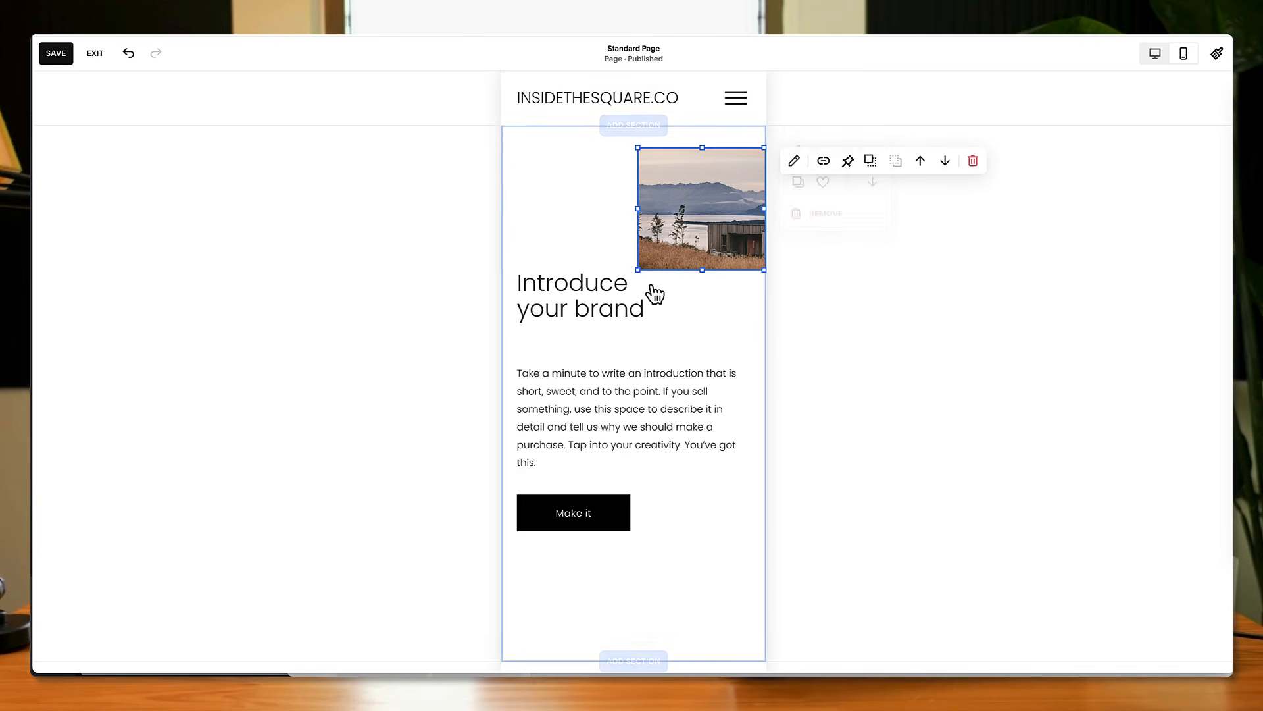
left_click(612, 309, "shift")
left_click(677, 438, "shift")
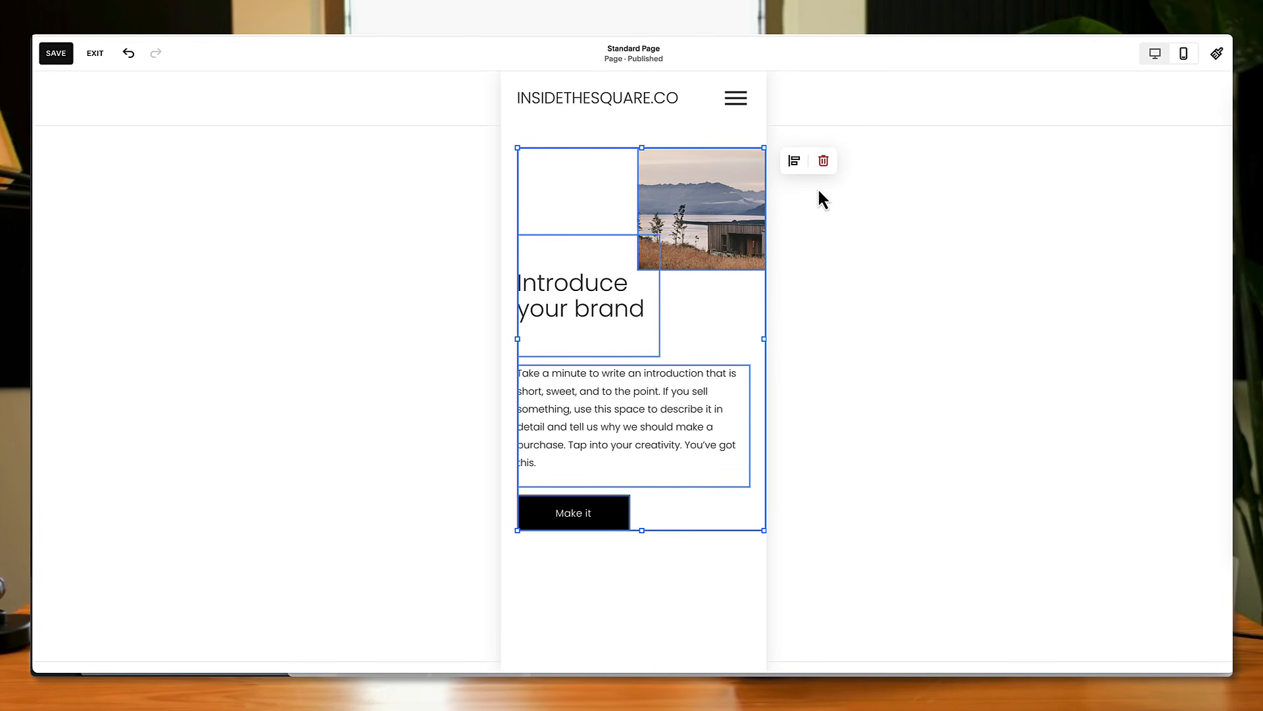
left_click(803, 169)
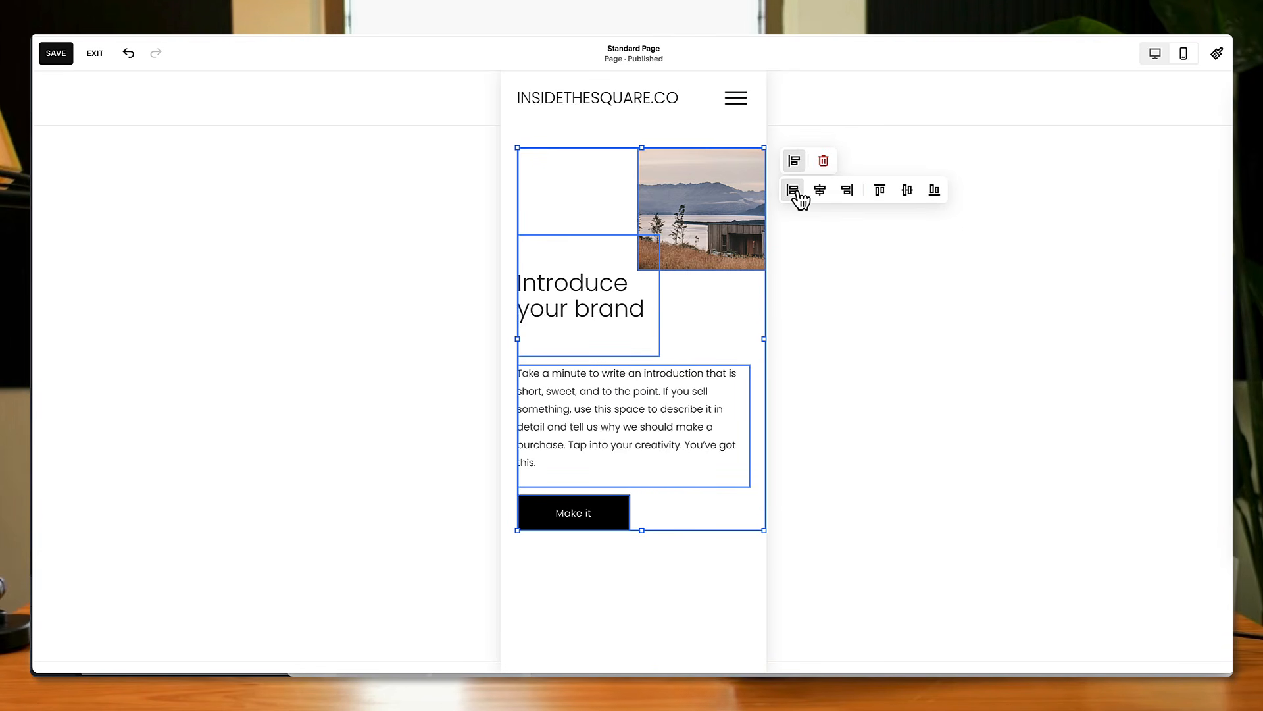
left_click(796, 192)
left_click(821, 192)
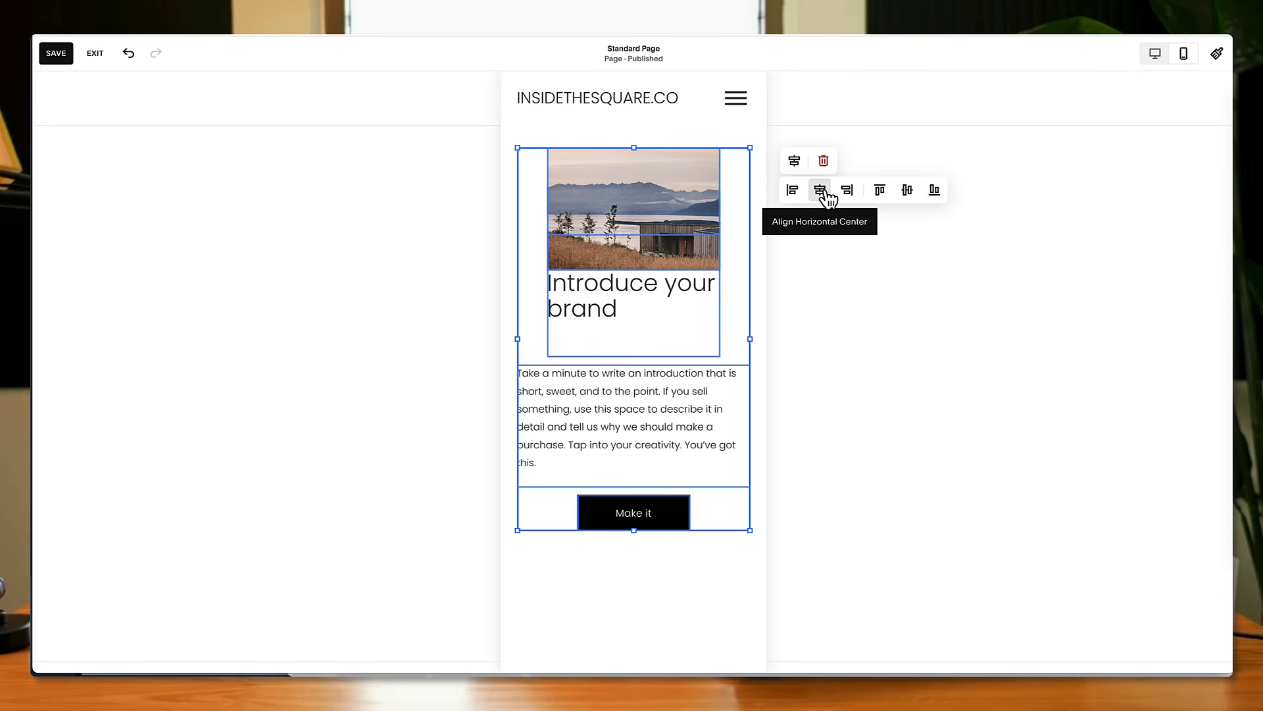
left_click(849, 192)
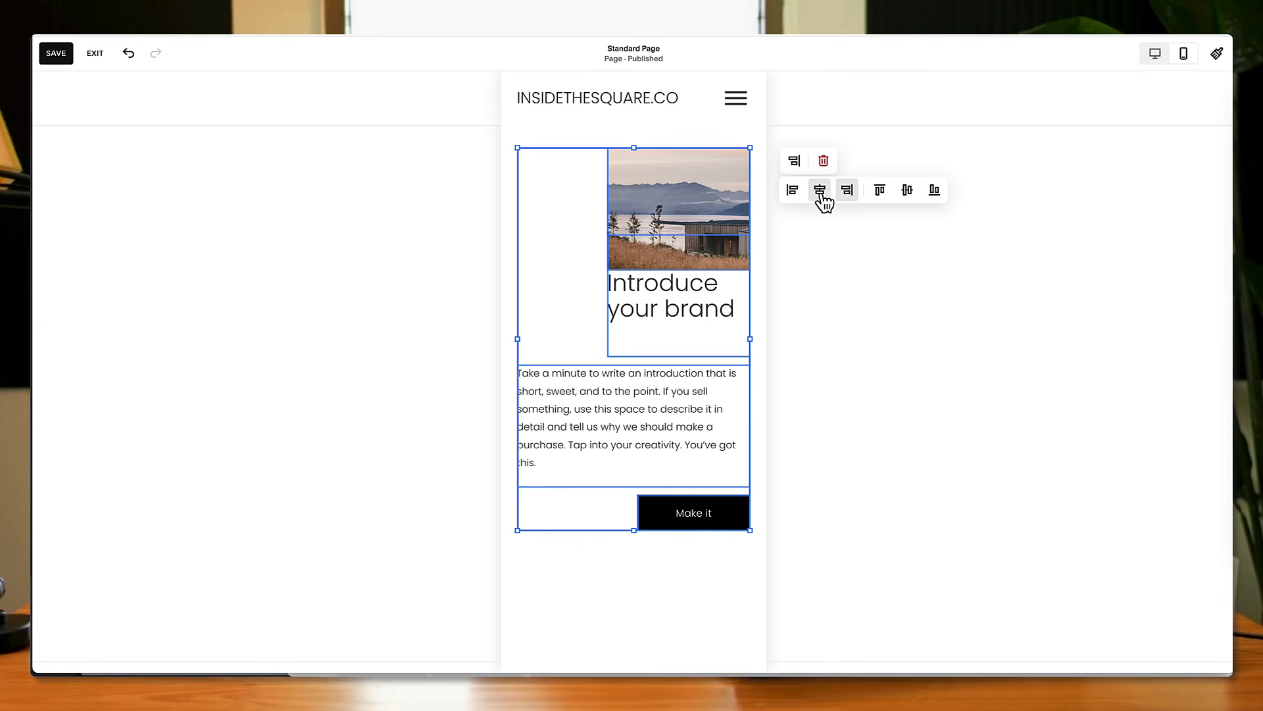
left_click(821, 192)
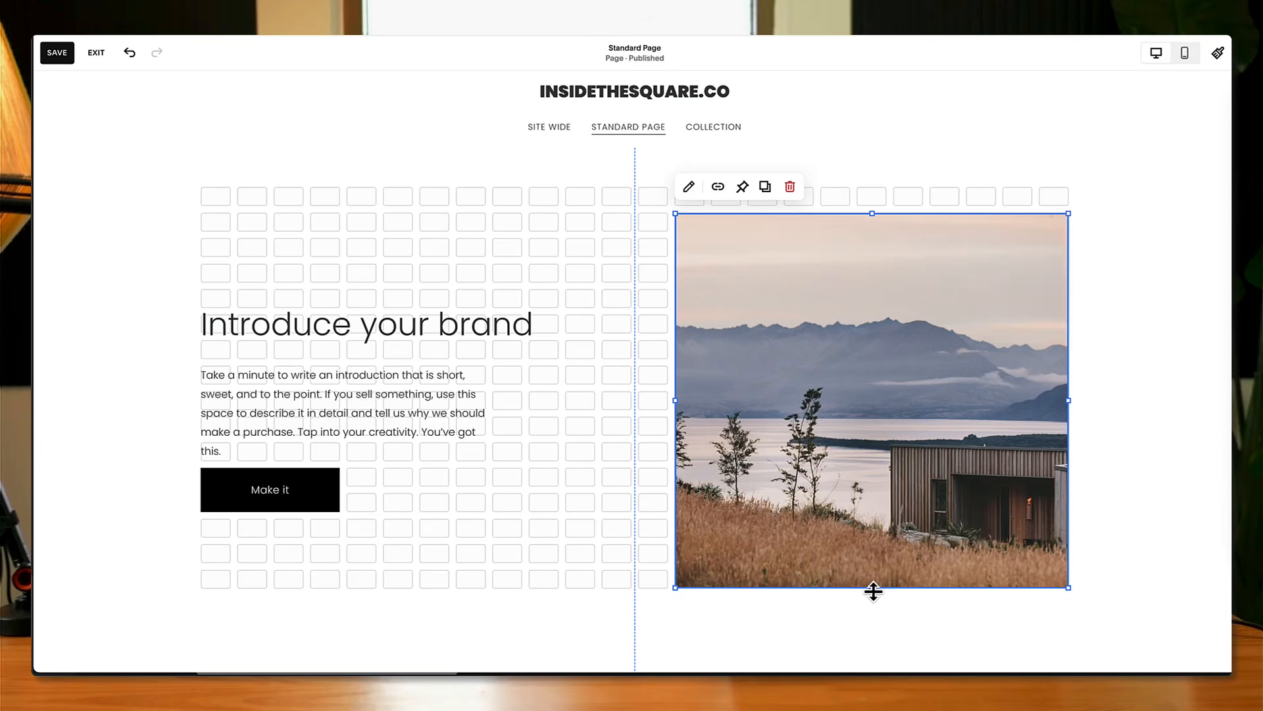
Shorten the image block by one grid row from its lower edge.
left_click_drag(873, 586, 876, 569)
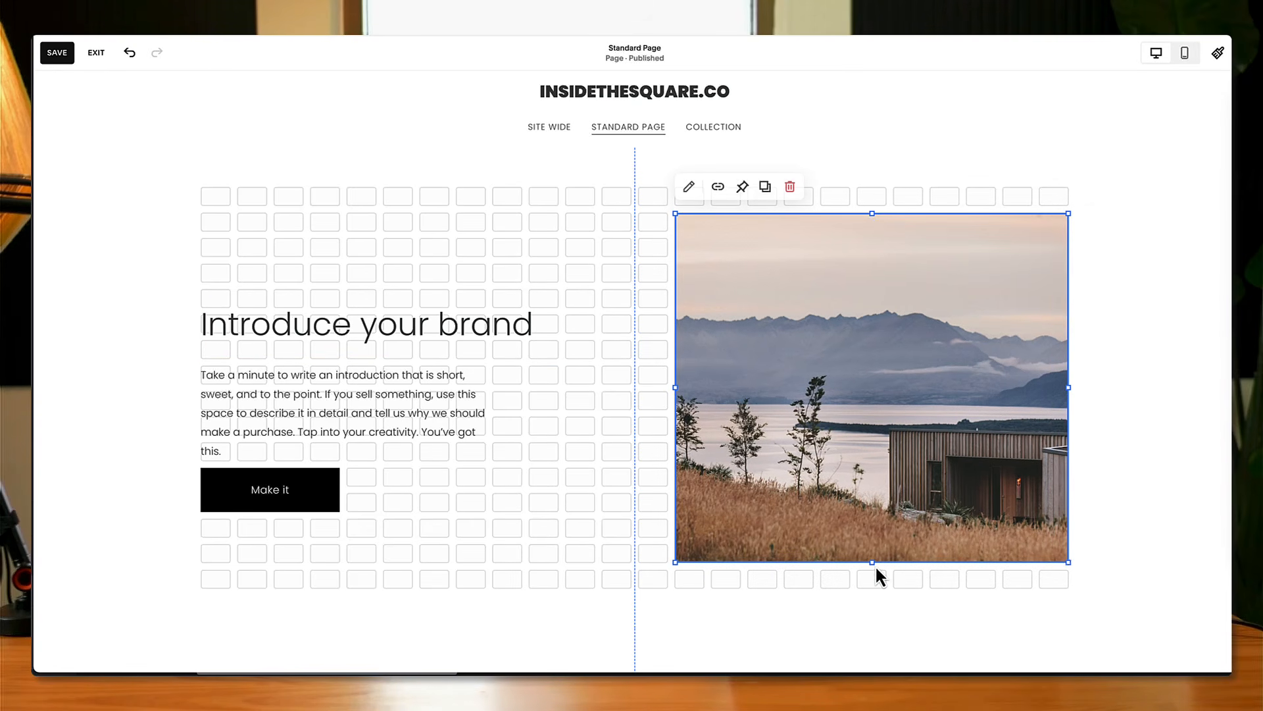
left_click(1139, 465)
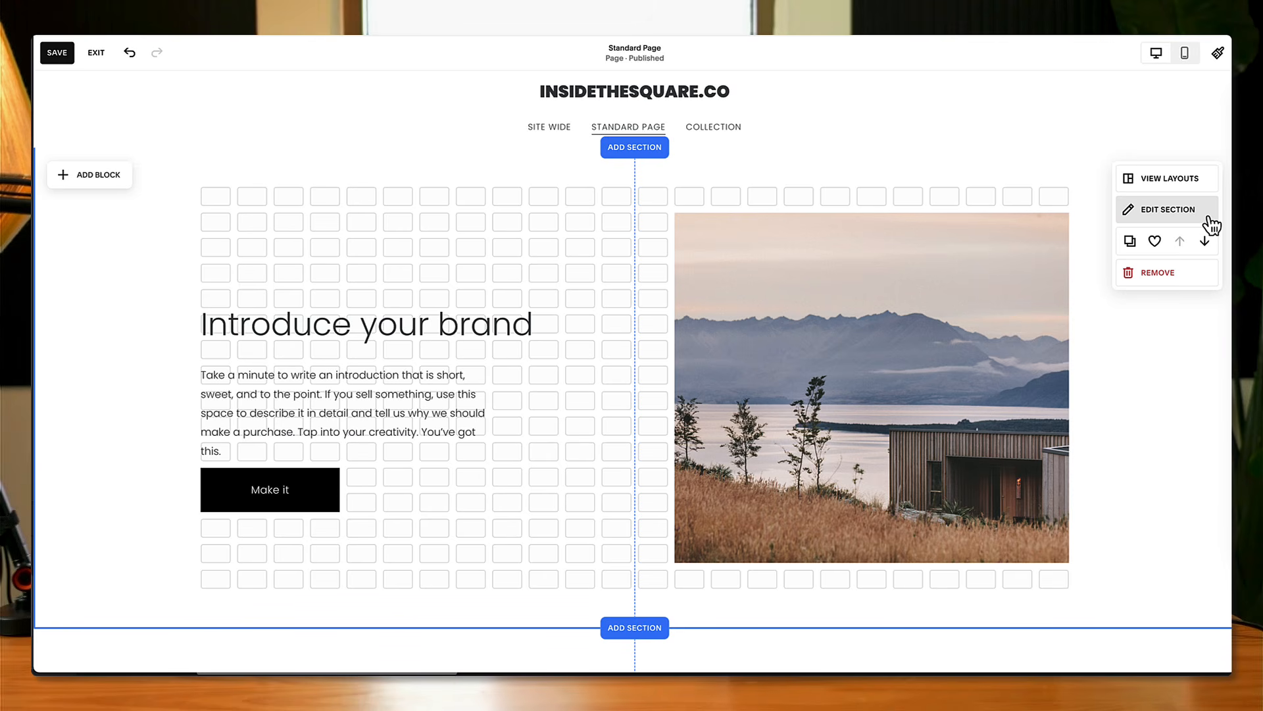
Try the section grid without a gap and with adjusted custom gap spacing.
left_click(1168, 209)
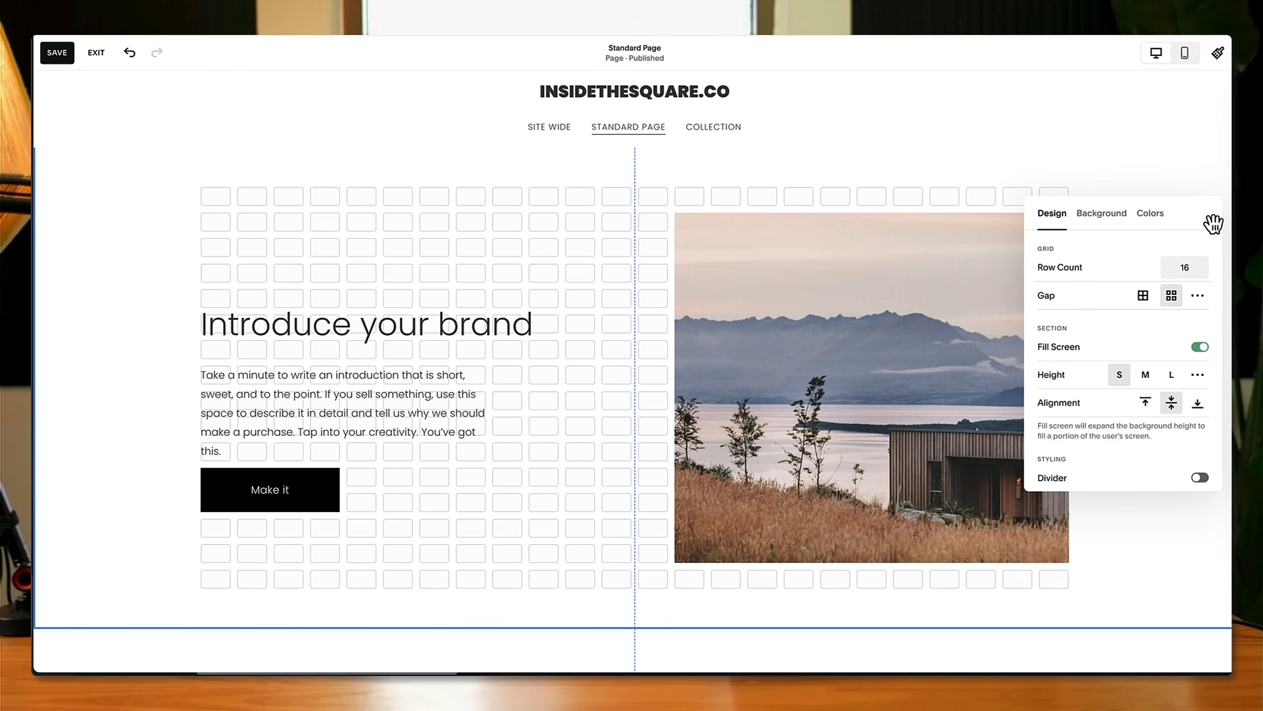
left_click(1146, 304)
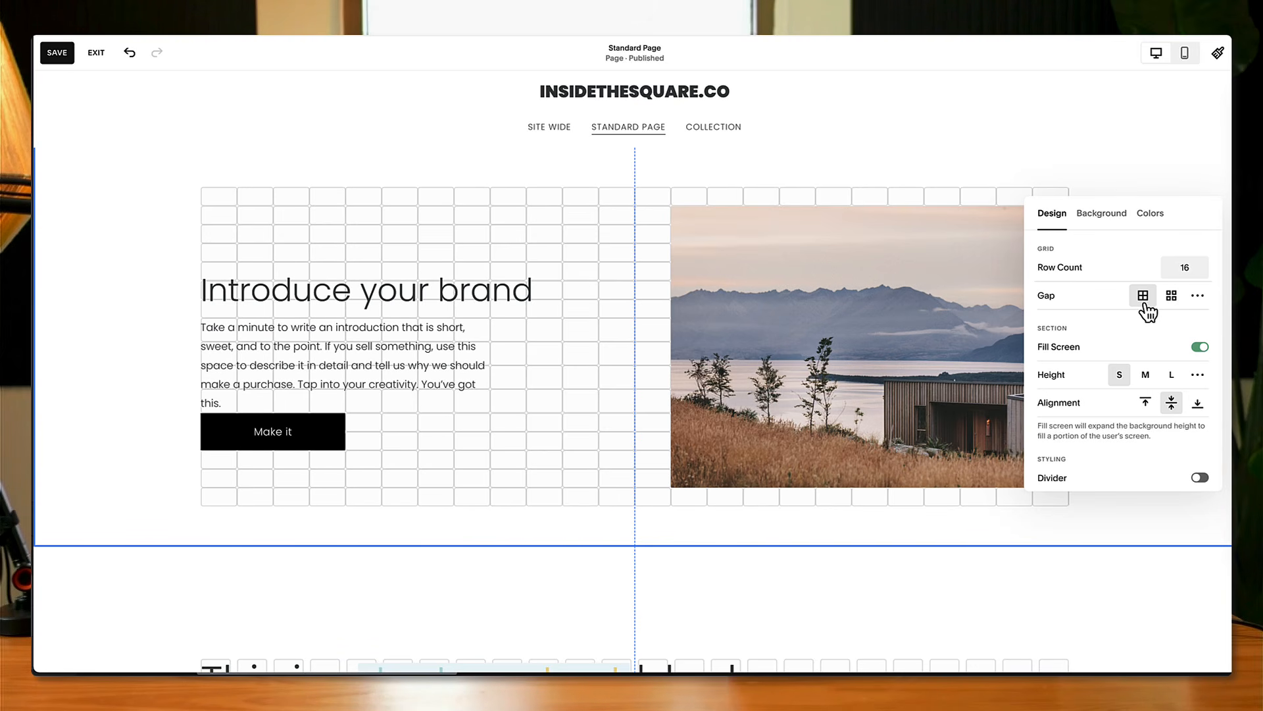
left_click(1199, 298)
left_click_drag(1062, 323, 1127, 323)
left_click_drag(1062, 352, 1094, 350)
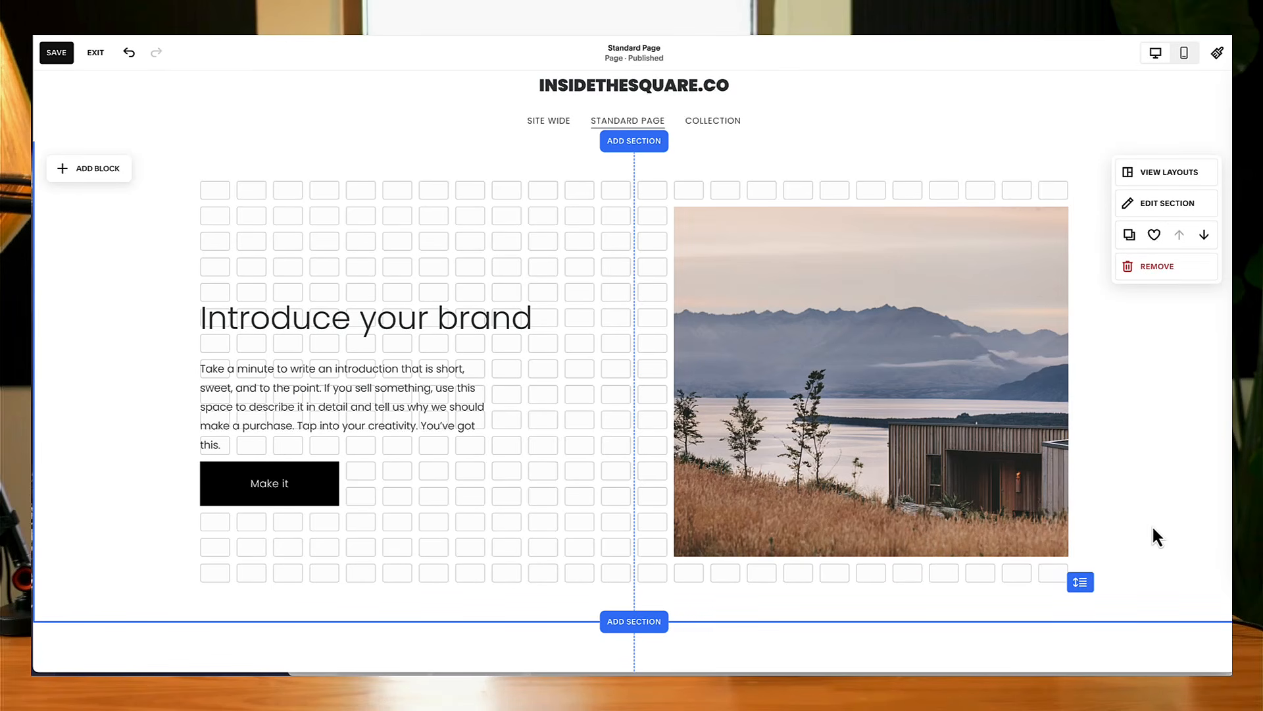
Try the section height at M and L, and turn off Fill Screen for the section.
scroll(1153, 527, "up", 1)
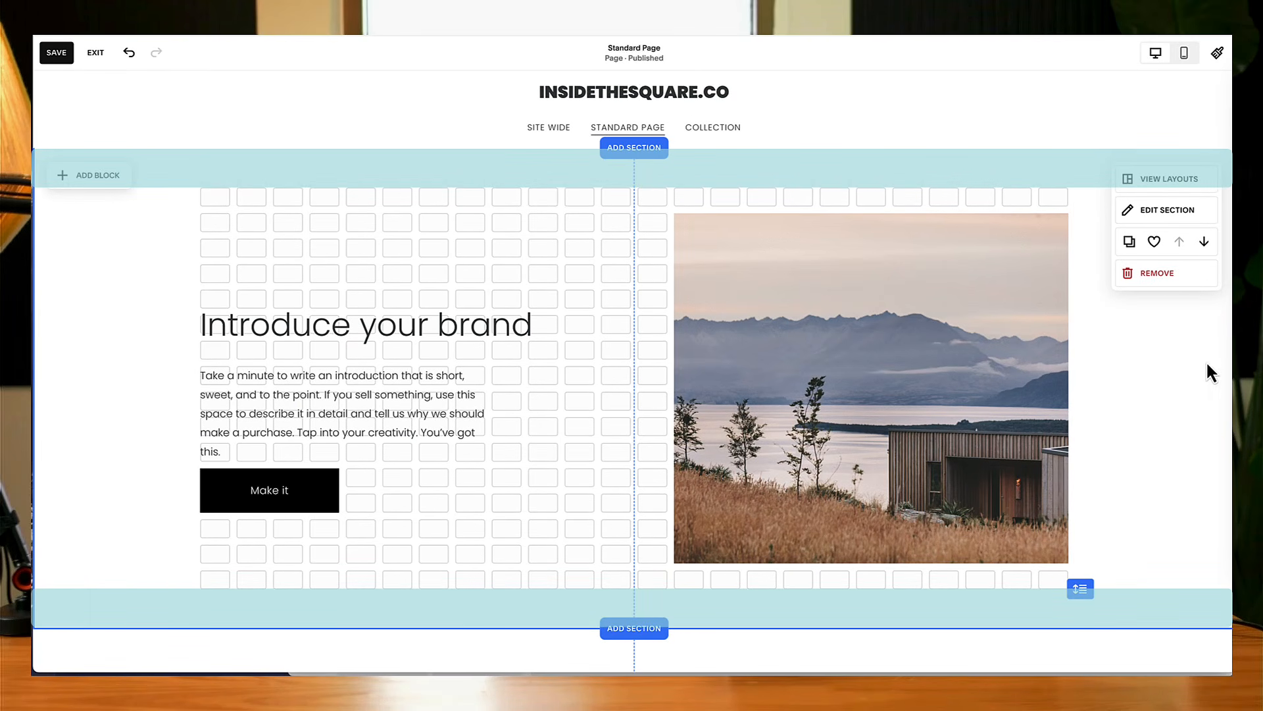
left_click(1205, 214)
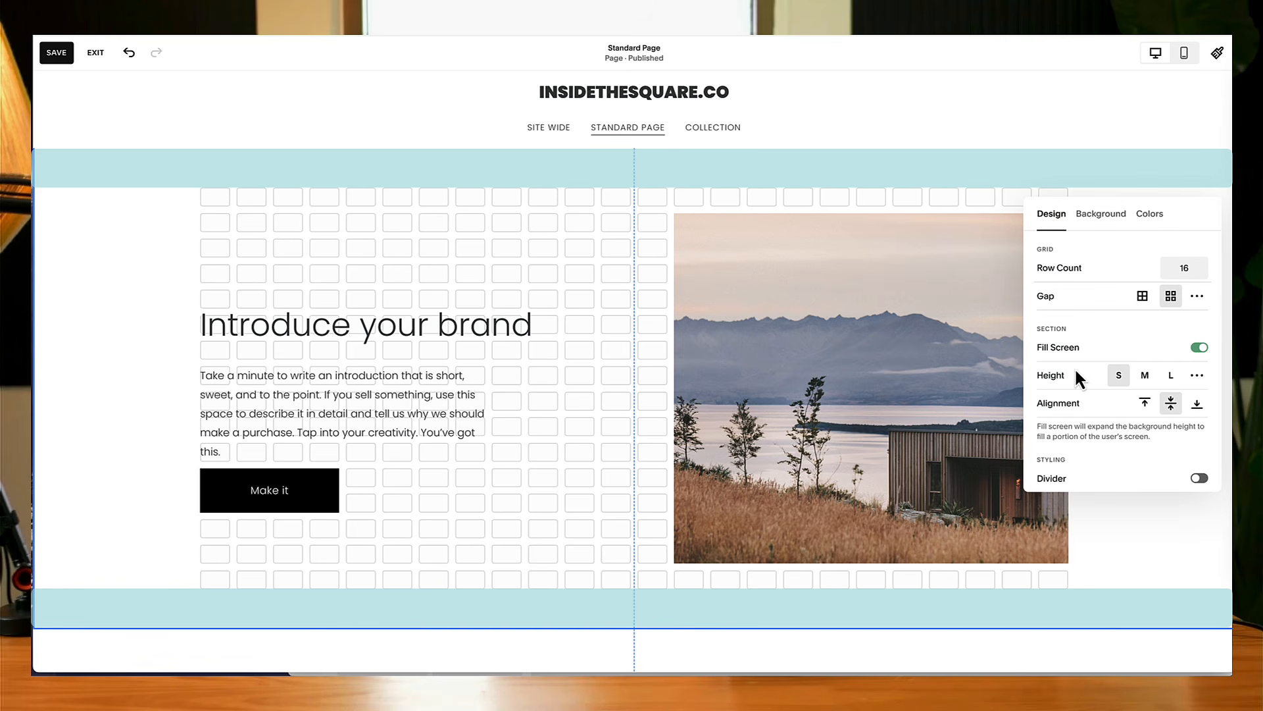
left_click(1145, 377)
left_click(1171, 376)
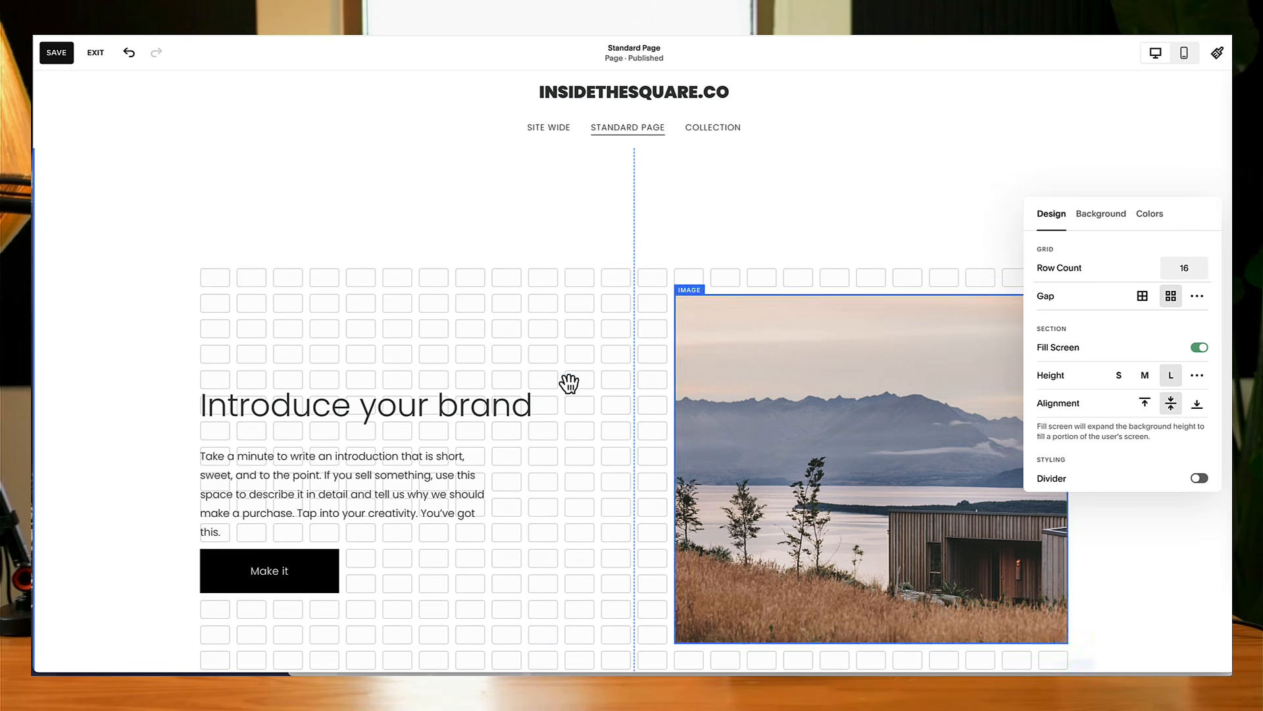
scroll(567, 381, "down", 3)
scroll(568, 381, "up", 3)
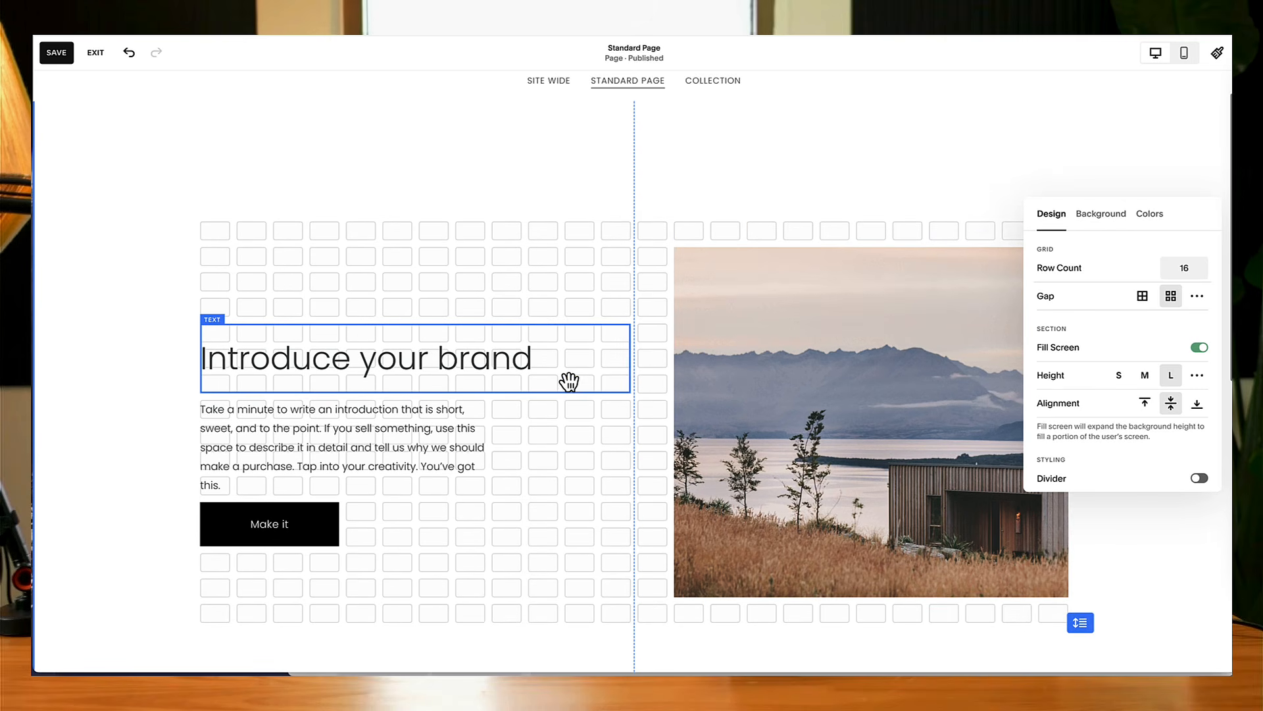
left_click(1199, 347)
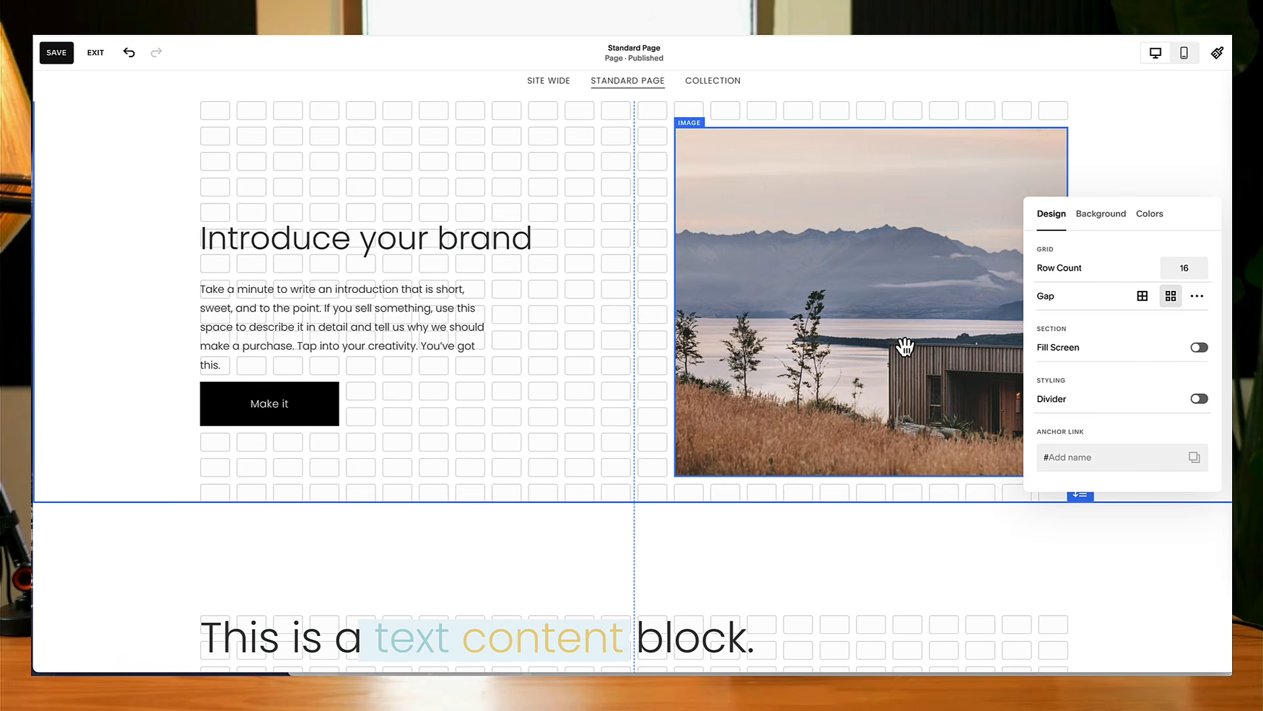
Extend the image block one grid row up and one row down, and widen it to the page's right edge.
left_click(878, 337)
scroll(877, 335, "up", 1)
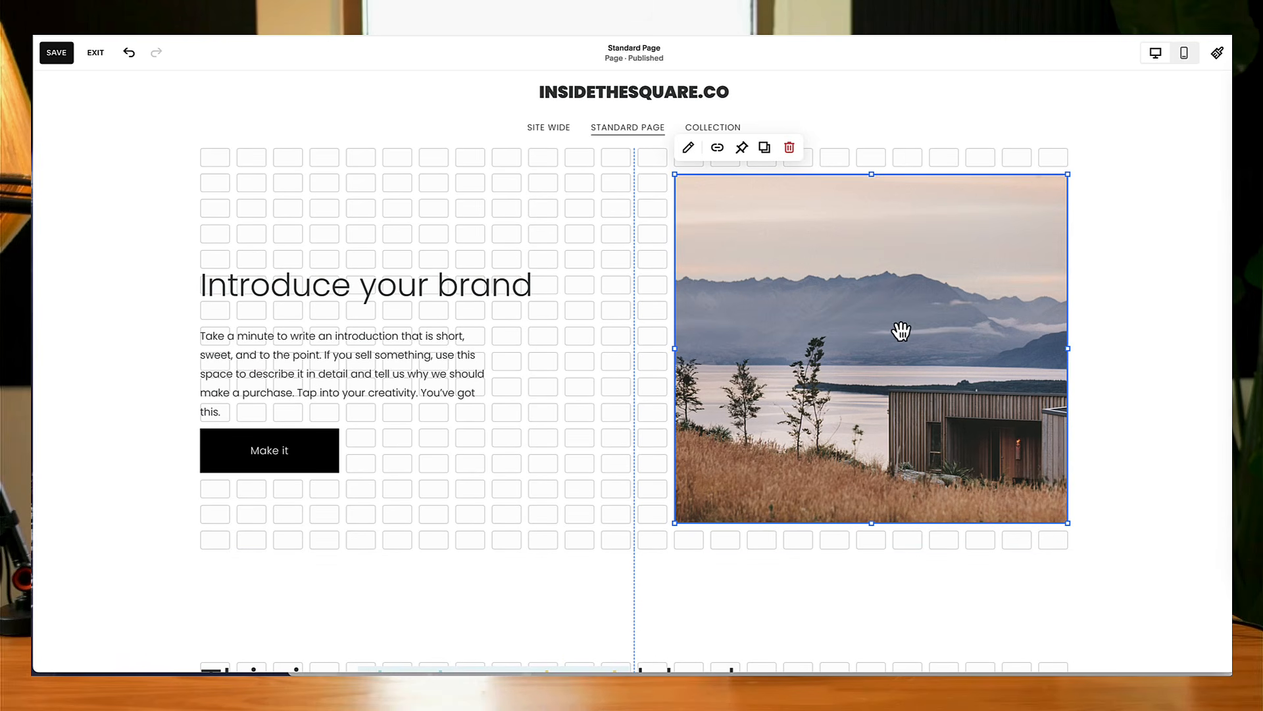
left_click_drag(873, 176, 874, 157)
left_click_drag(876, 516, 875, 548)
left_click_drag(1069, 349, 1226, 355)
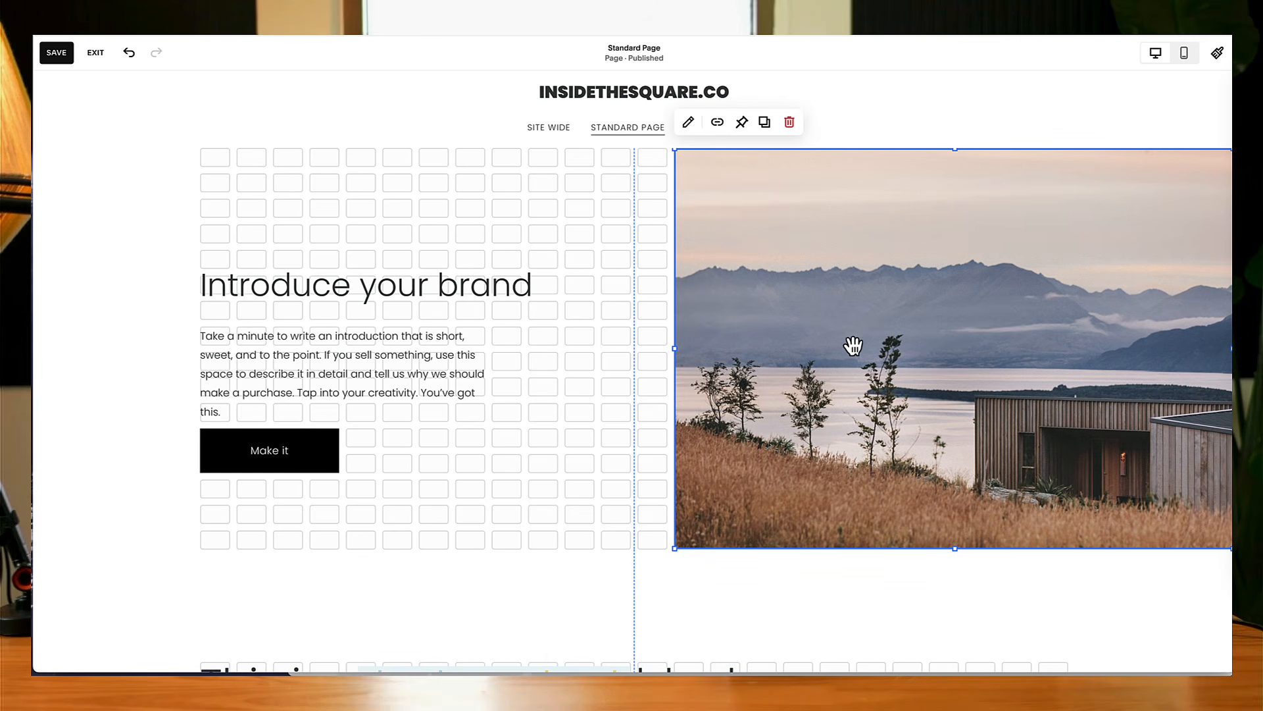
left_click(650, 454)
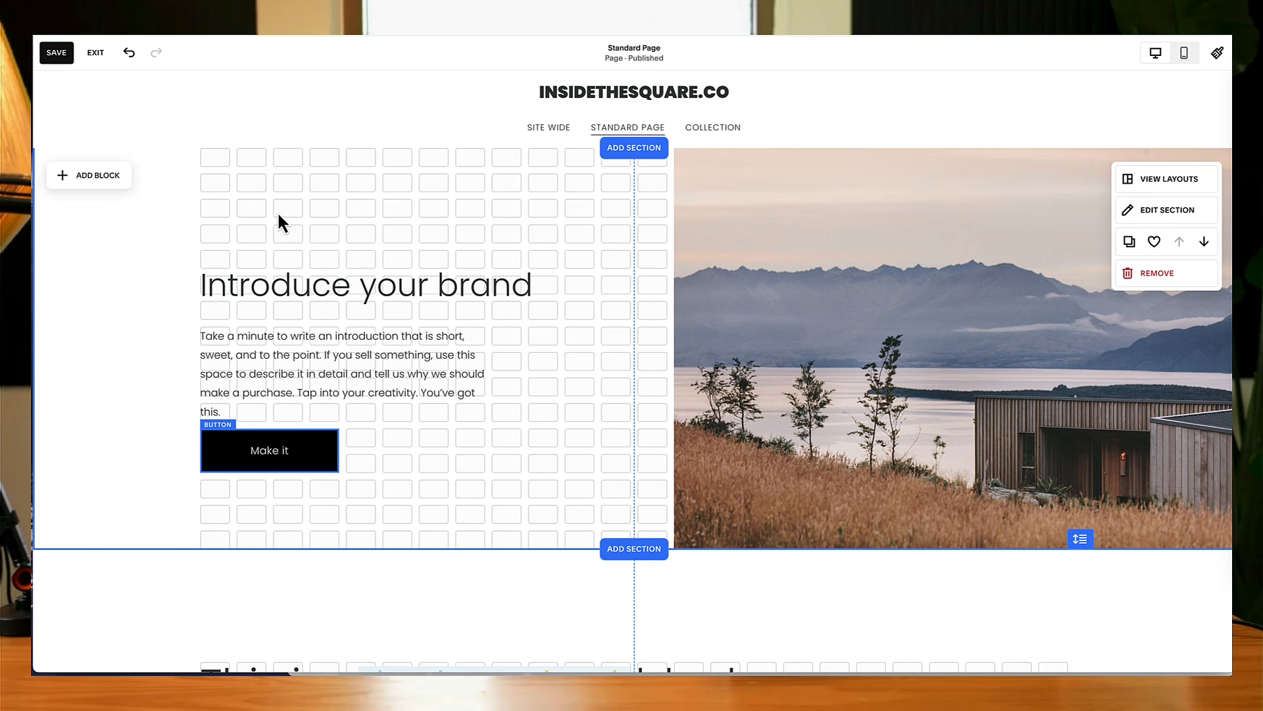
Select the heading, paragraph and button blocks together and move them up one grid row.
left_click_drag(271, 268, 279, 481)
left_click_drag(391, 371, 391, 343)
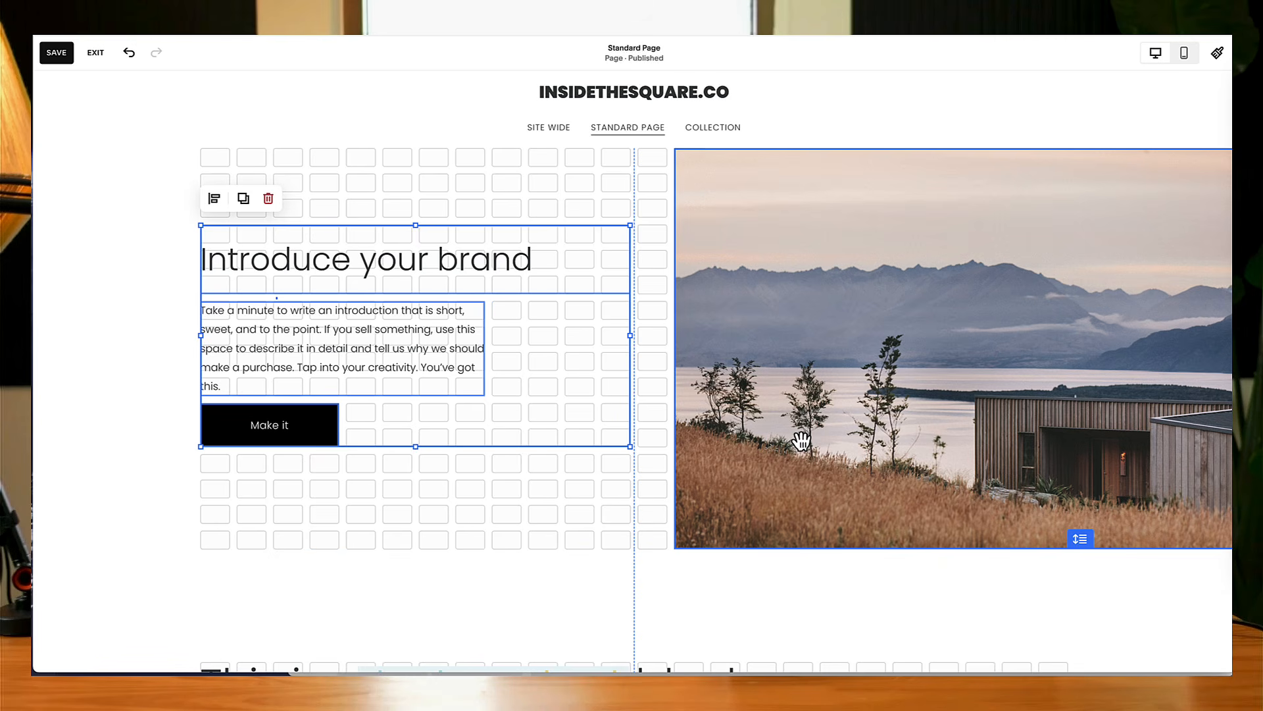
key("Escape")
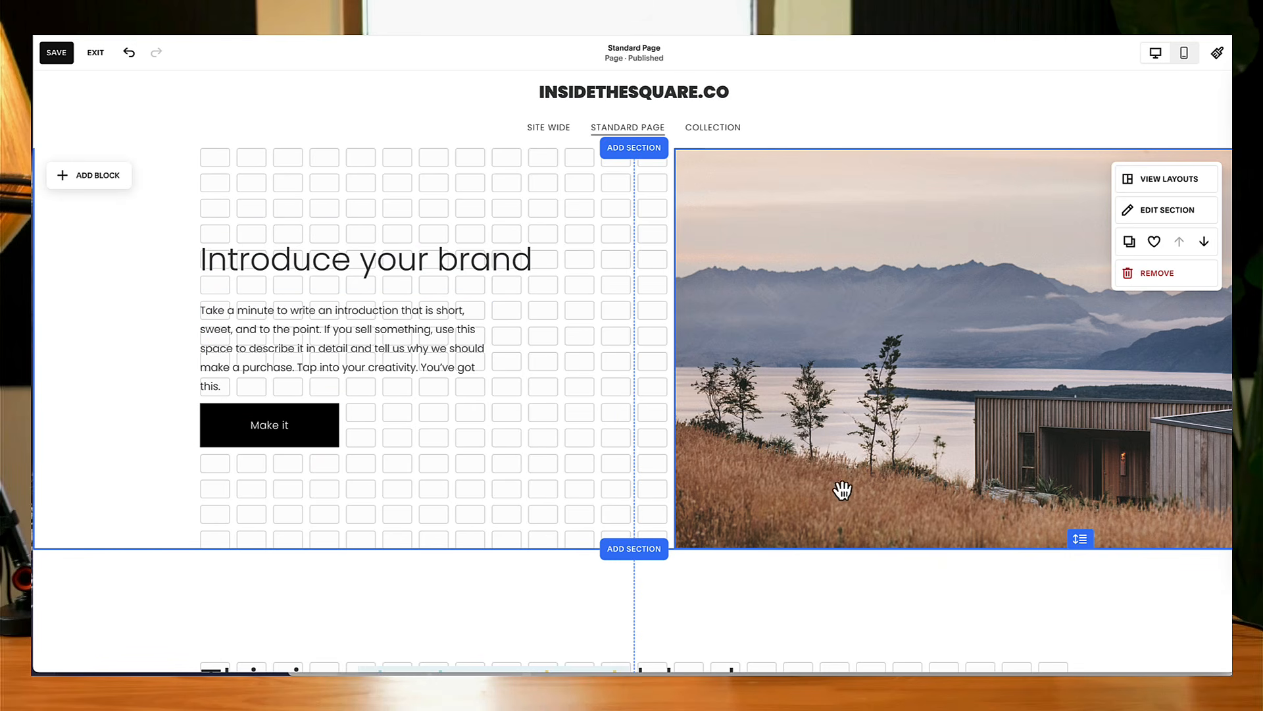
Try Fill Screen on the section with the full-bleed image, and turn it off again.
left_click(1196, 221)
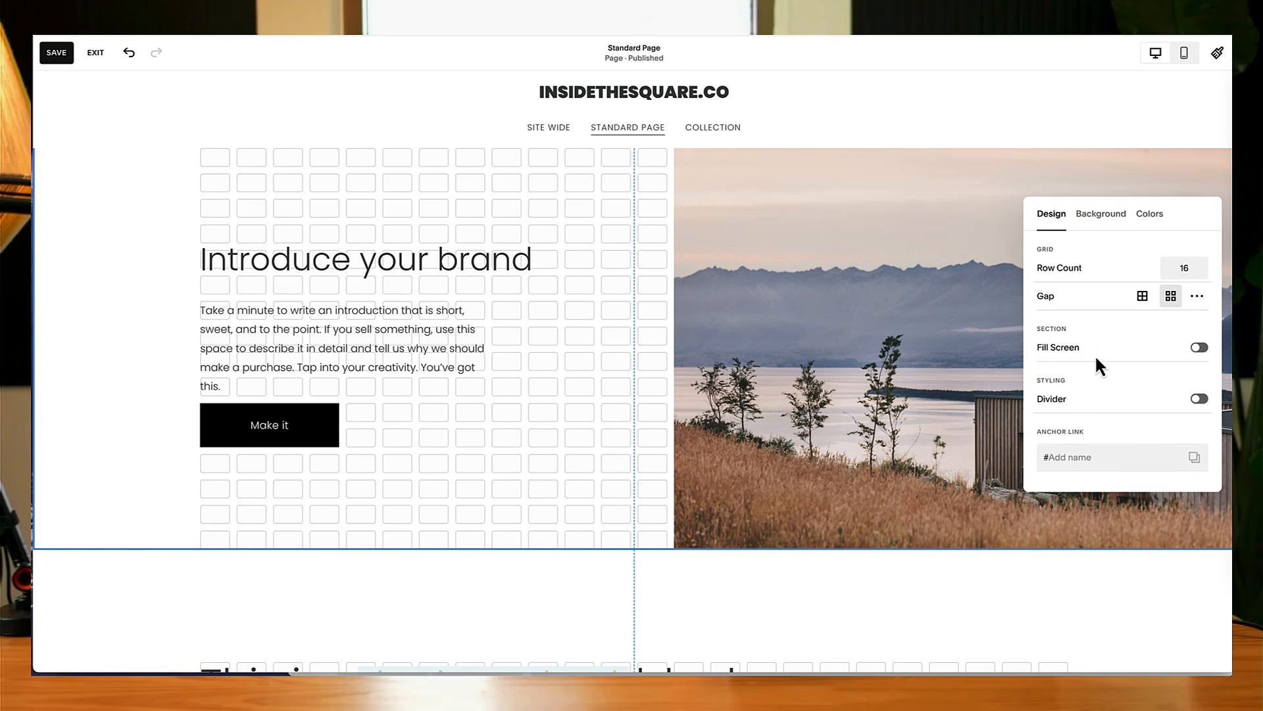
left_click(1199, 348)
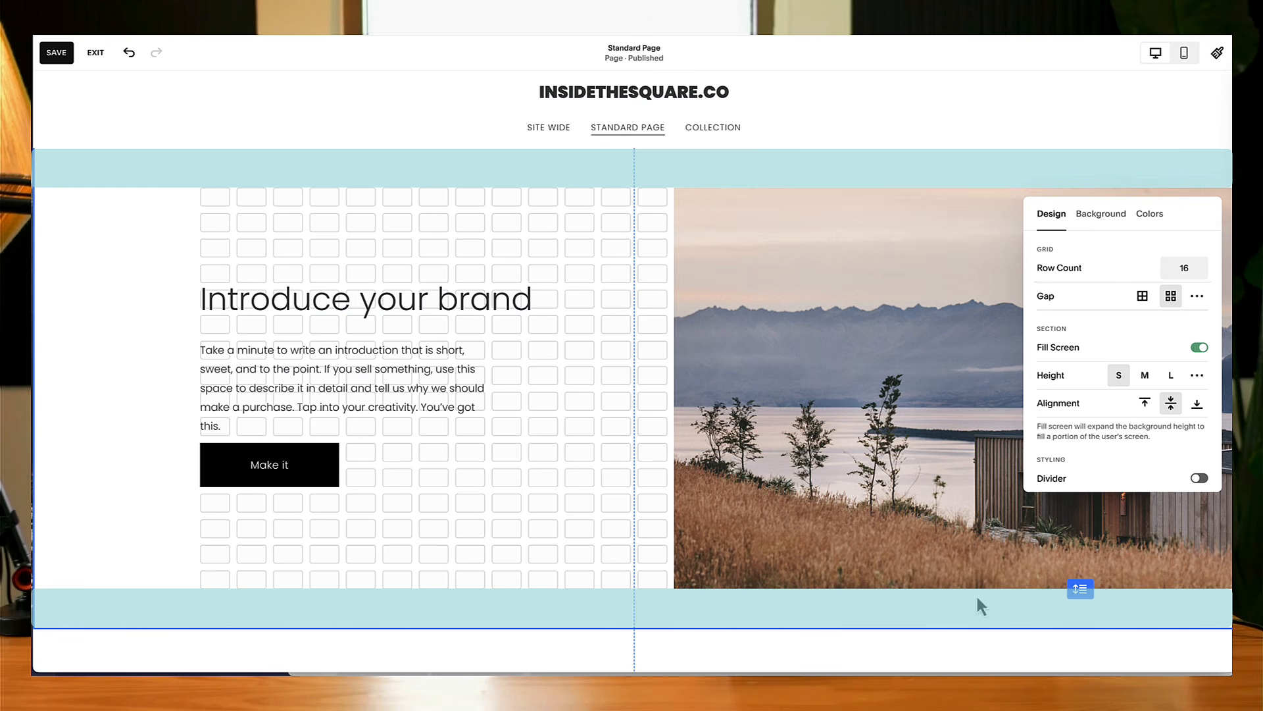
left_click(1145, 379)
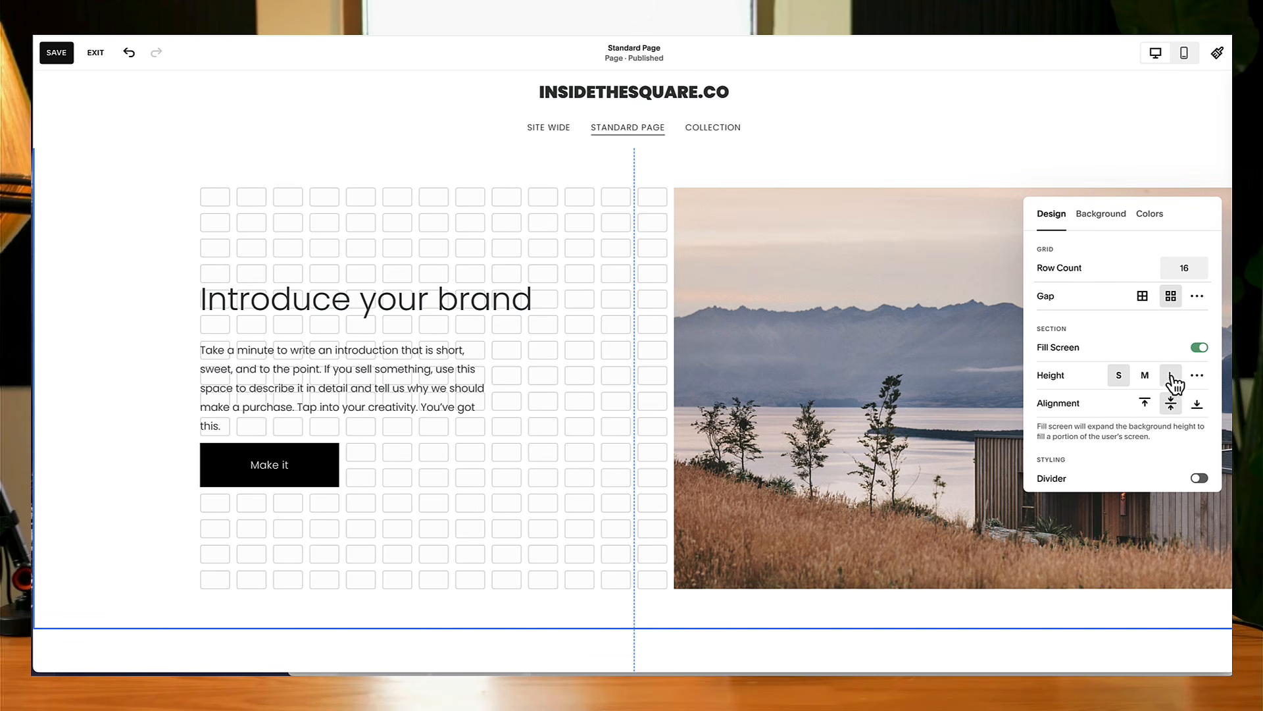
left_click(1200, 347)
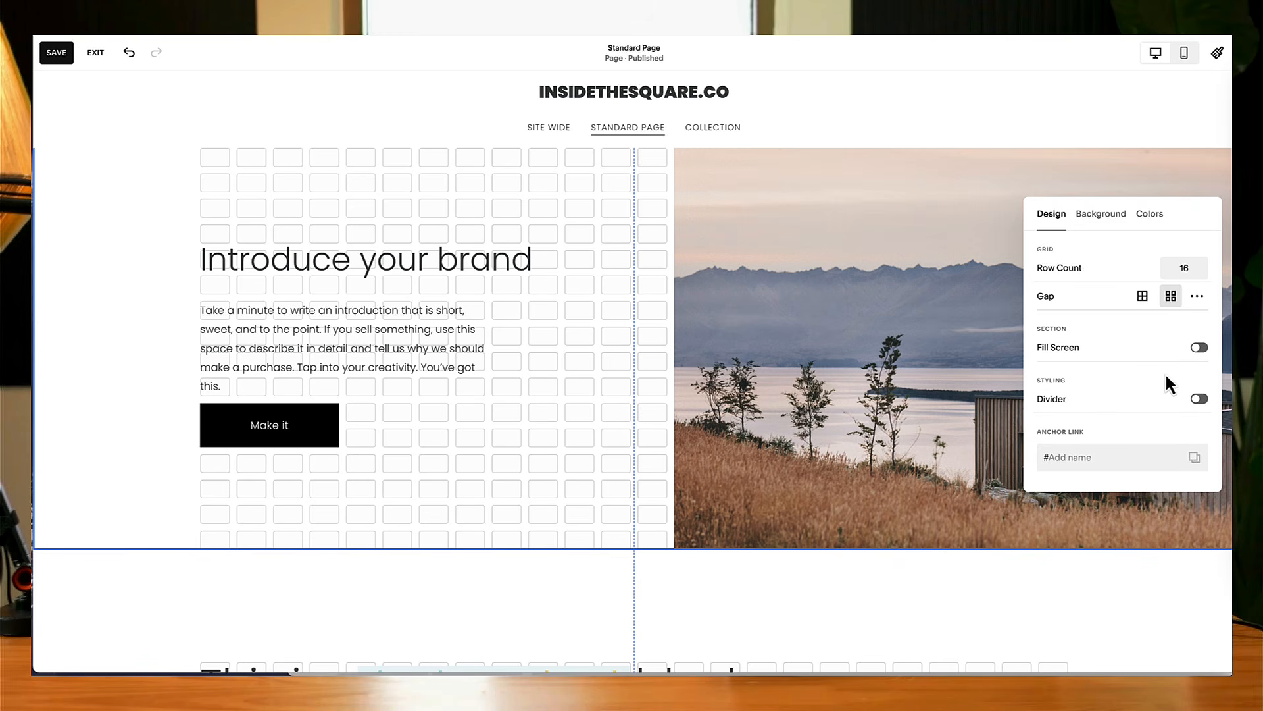
scroll(750, 289, "down", 1)
left_click_drag(382, 178, 282, 459)
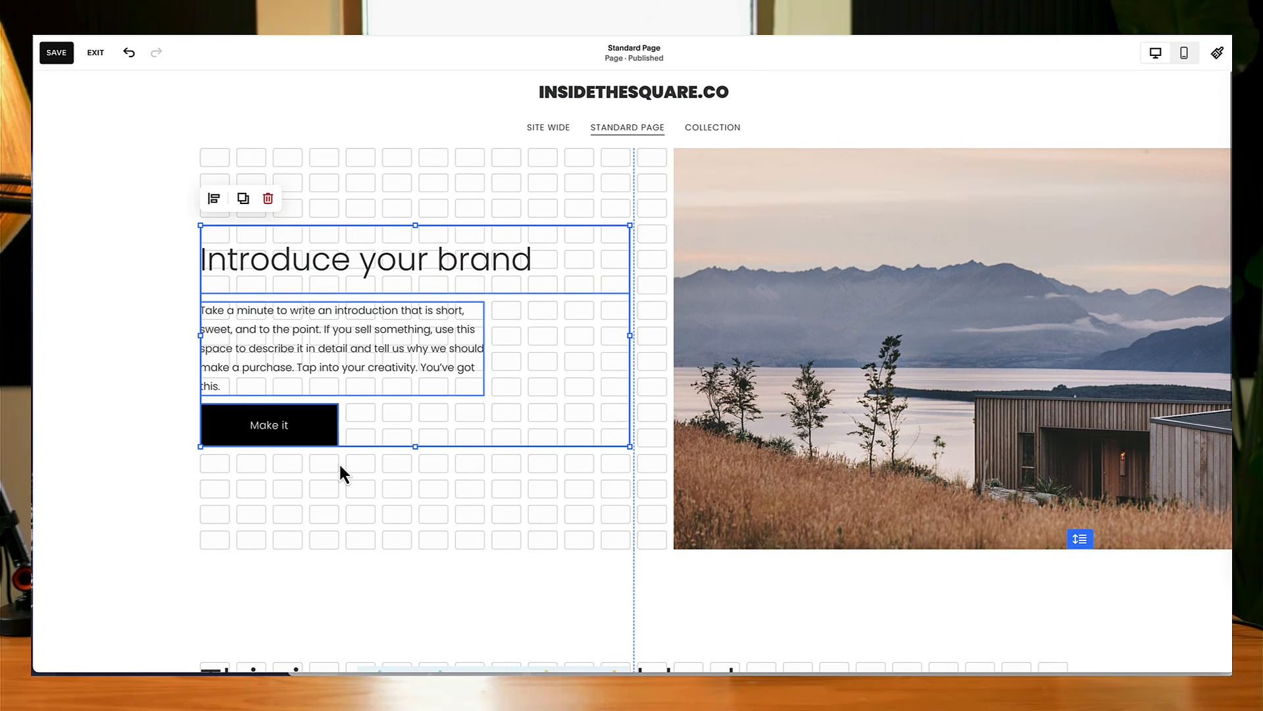
left_click(796, 219)
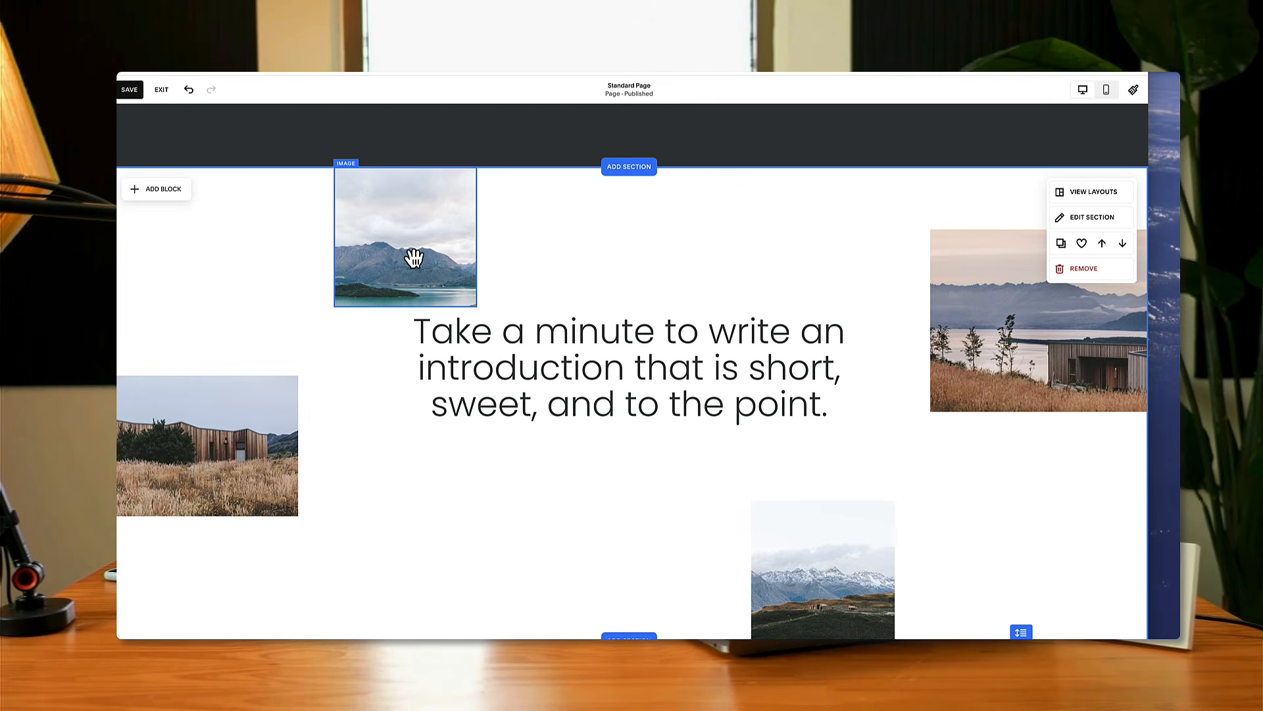
Examine the four image blocks around the centered text, and widen the browser window to check how the edge images respond.
left_click(445, 174)
left_click(837, 600)
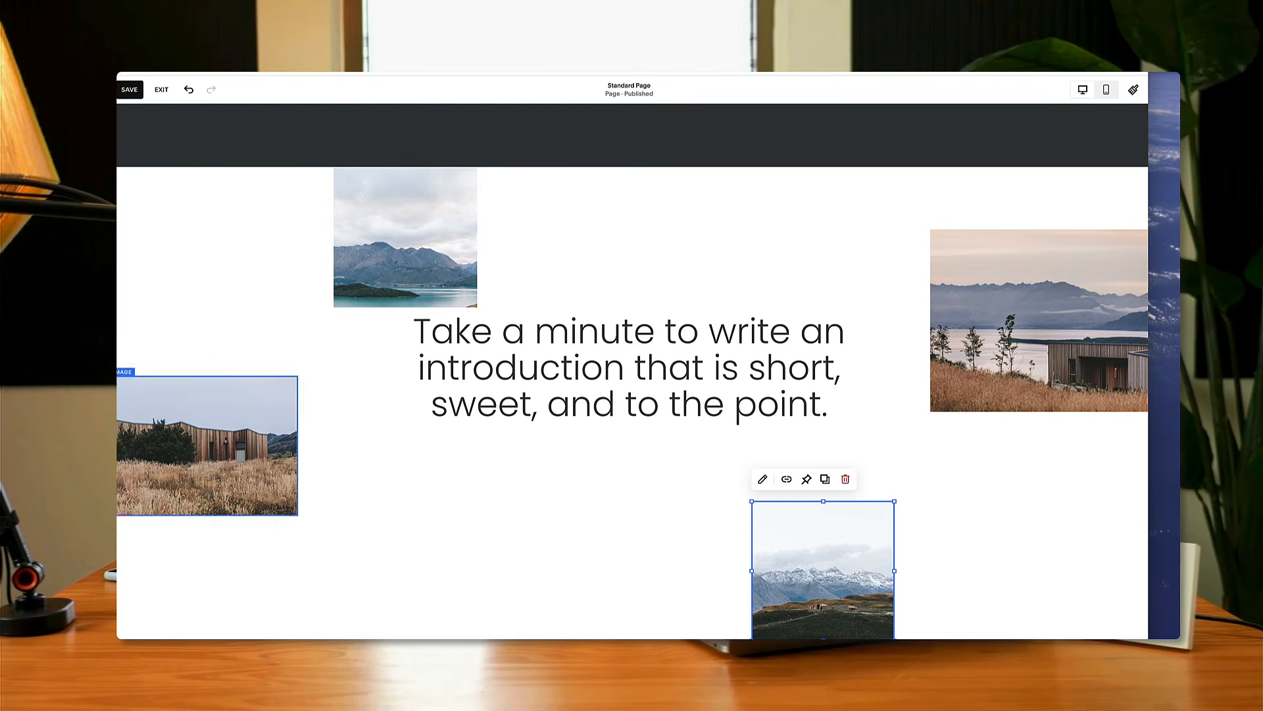
left_click(179, 449)
left_click(1057, 343)
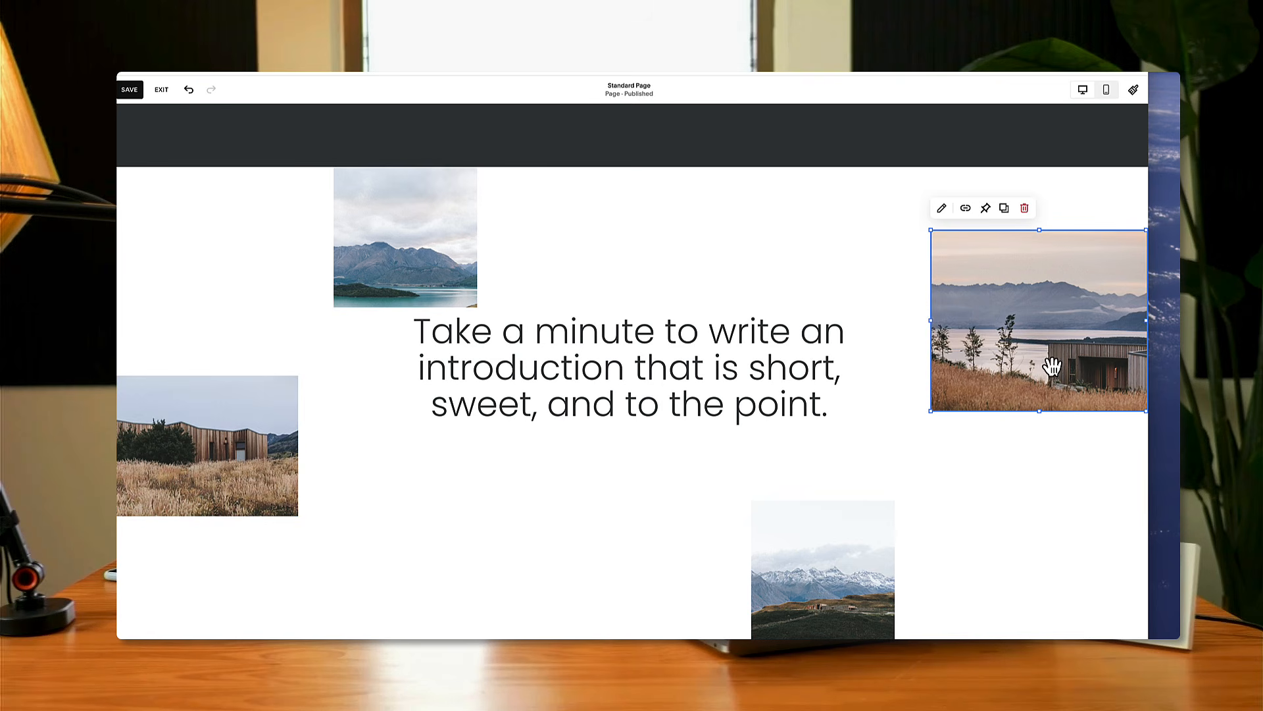
left_click(1053, 453)
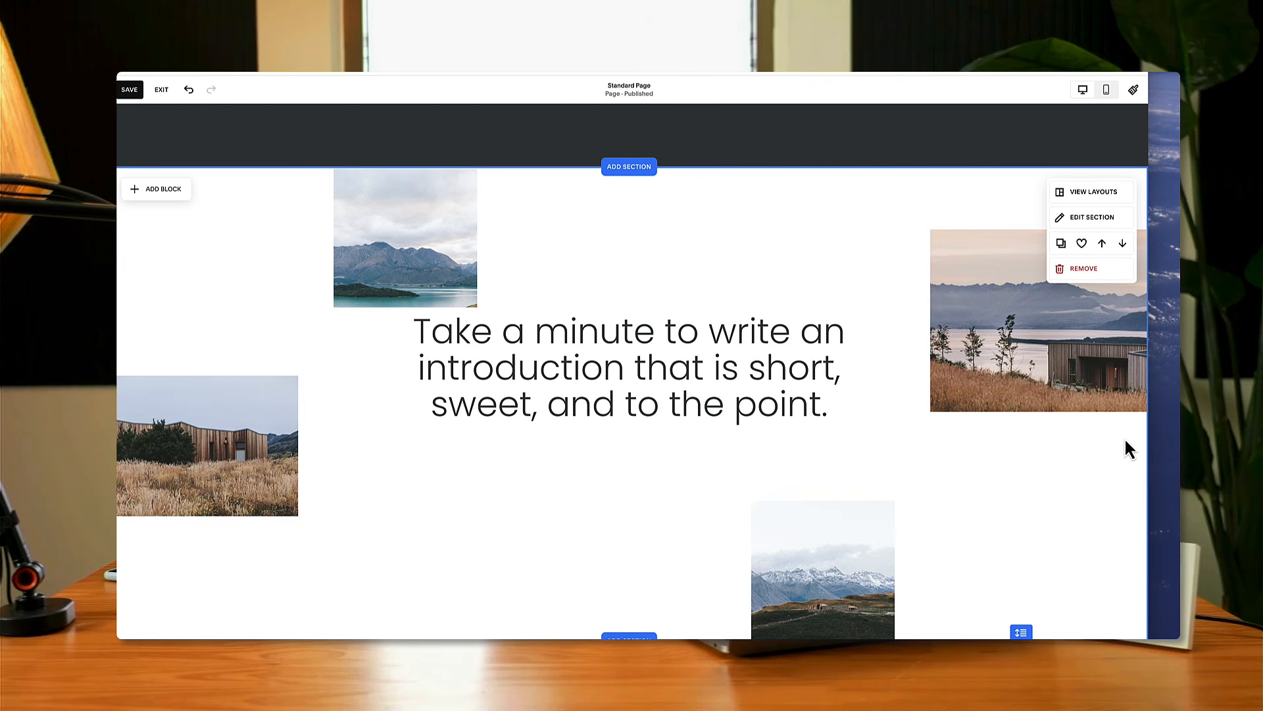
left_click_drag(1148, 435, 1179, 454)
left_click(1042, 353)
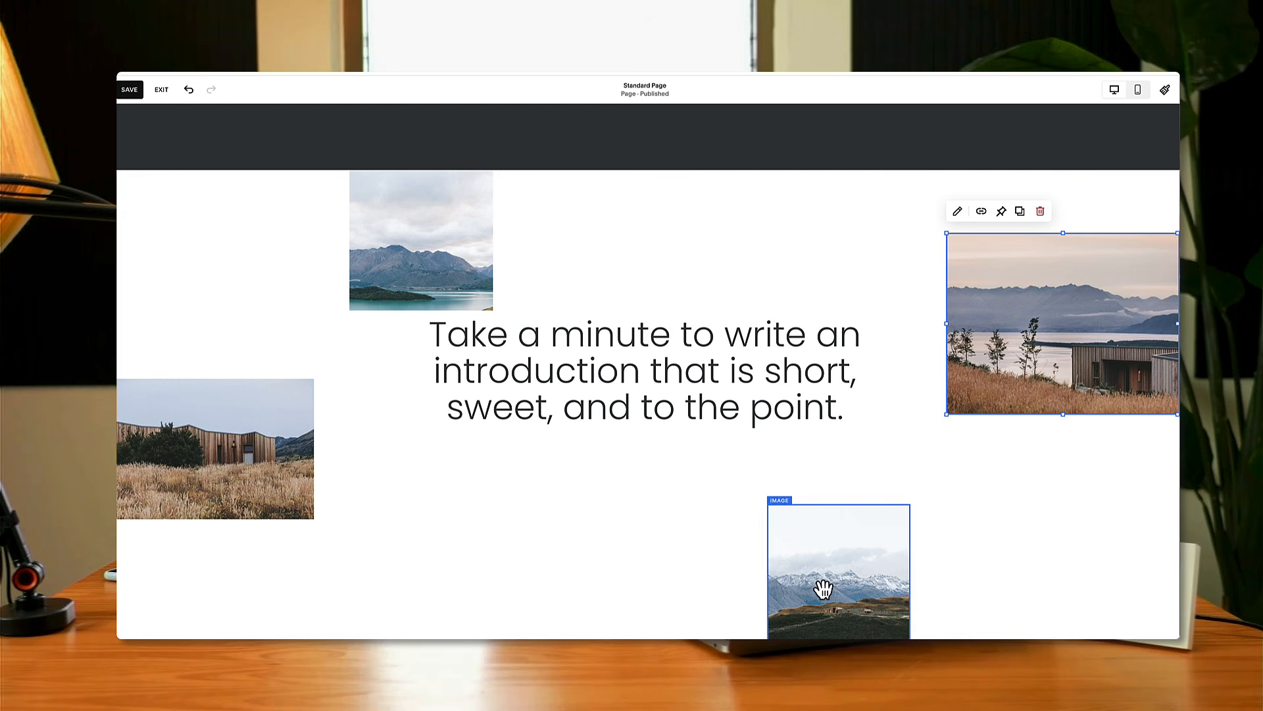
left_click(1047, 525)
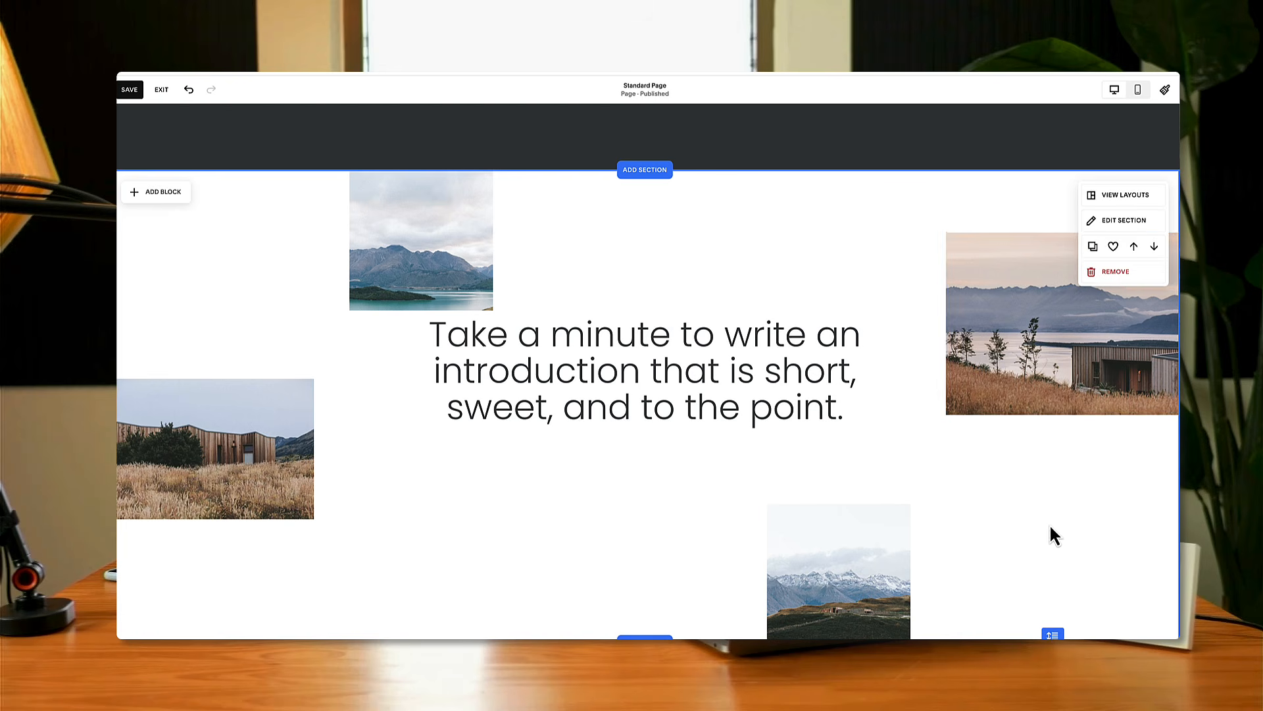
Try Fill Screen on the section with four scattered images, and turn it off again.
left_click(1140, 236)
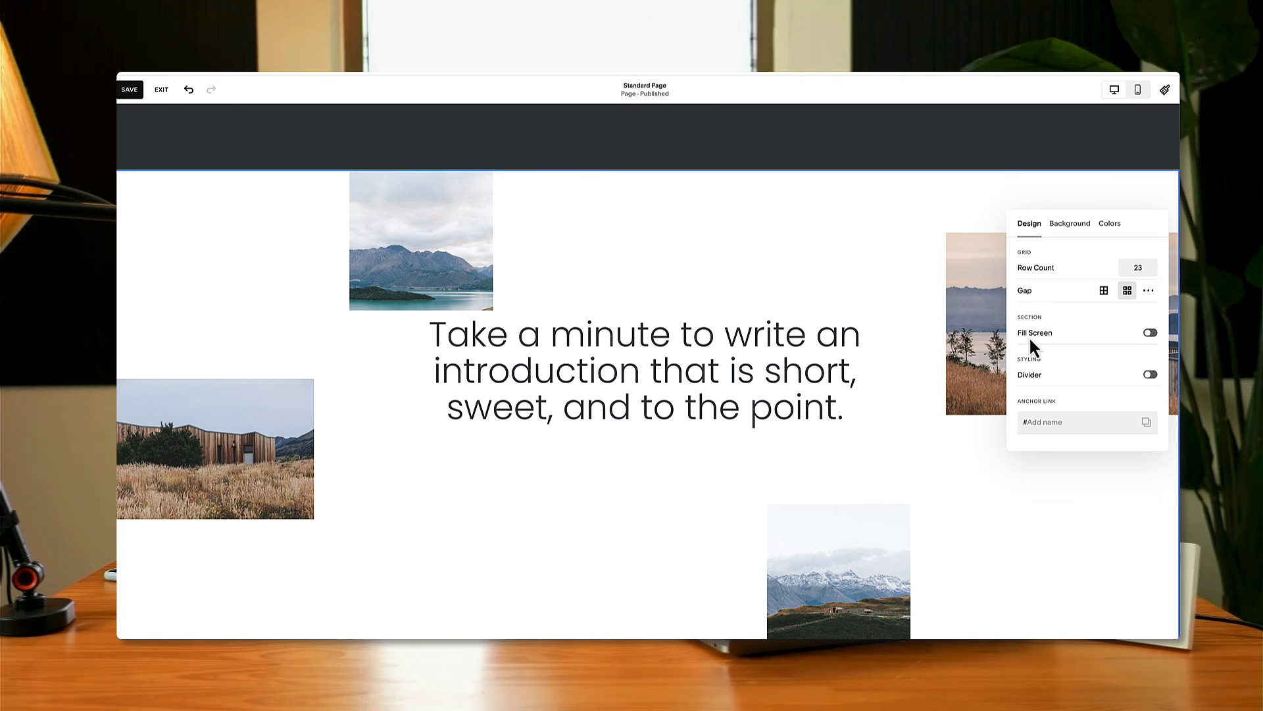
left_click(1150, 333)
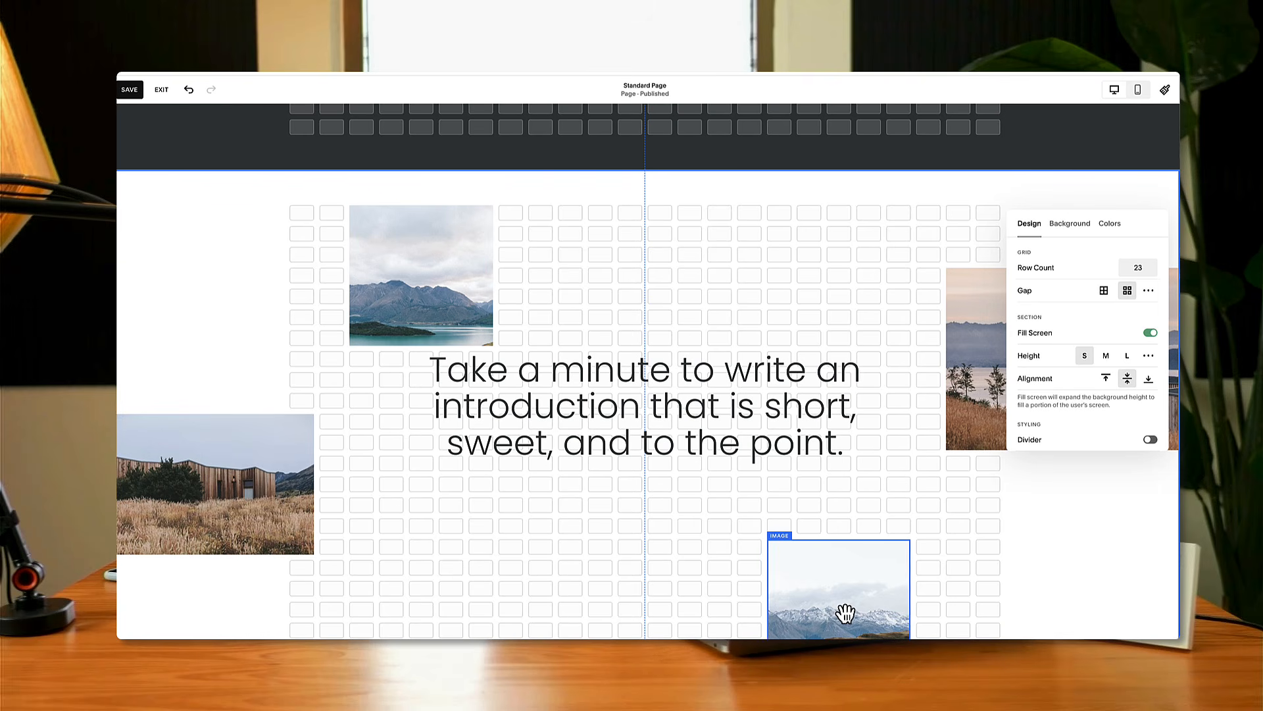
scroll(842, 608, "down", 2)
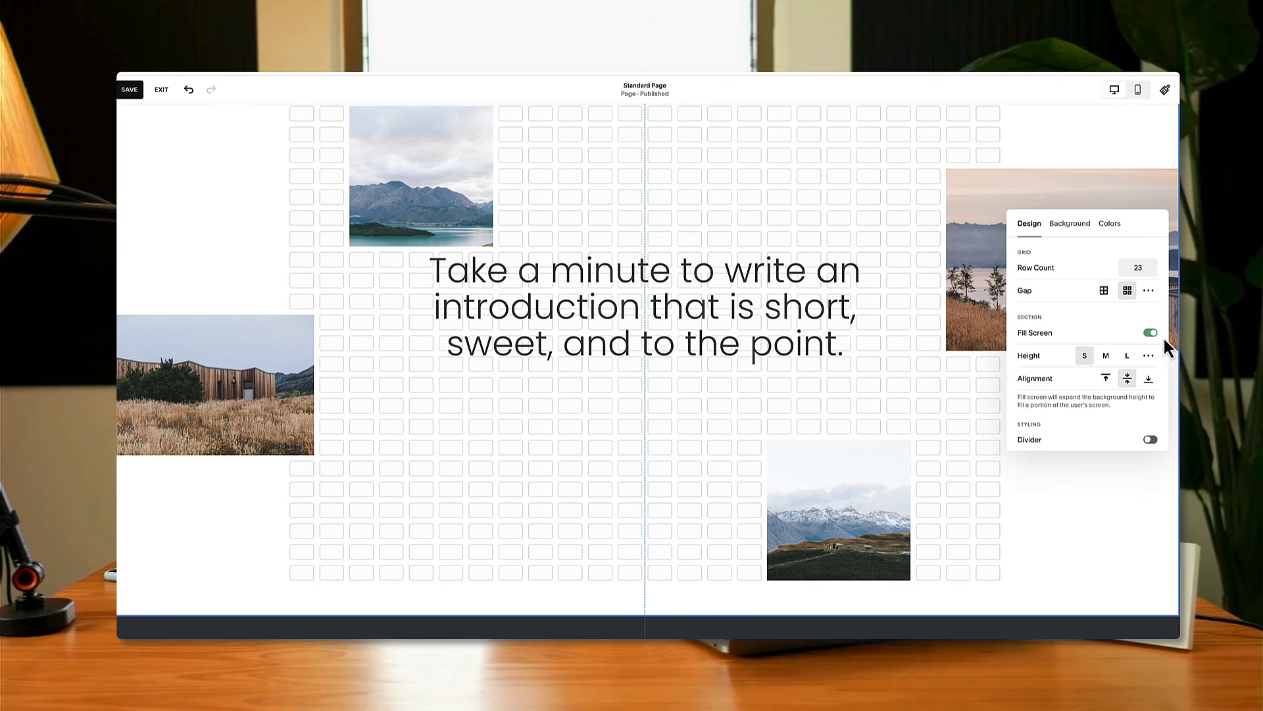
left_click(1149, 334)
scroll(990, 421, "up", 1)
Check how the four images sit against the section's edges with Fill Screen off and the browser window resized.
mouse_move(870, 506)
left_mouse_down()
mouse_move(867, 486)
mouse_move(868, 507)
left_mouse_up()
left_click_drag(494, 240, 480, 211)
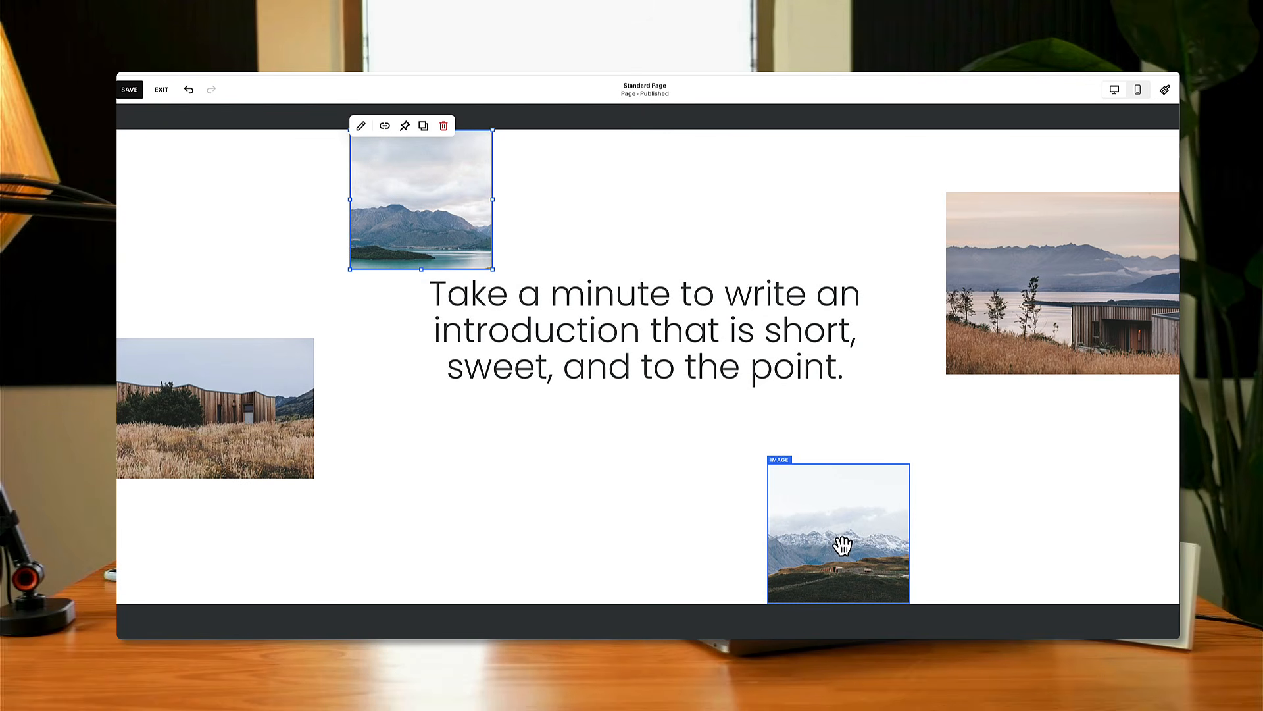
left_click(294, 427)
left_click(987, 355)
left_click(1088, 383)
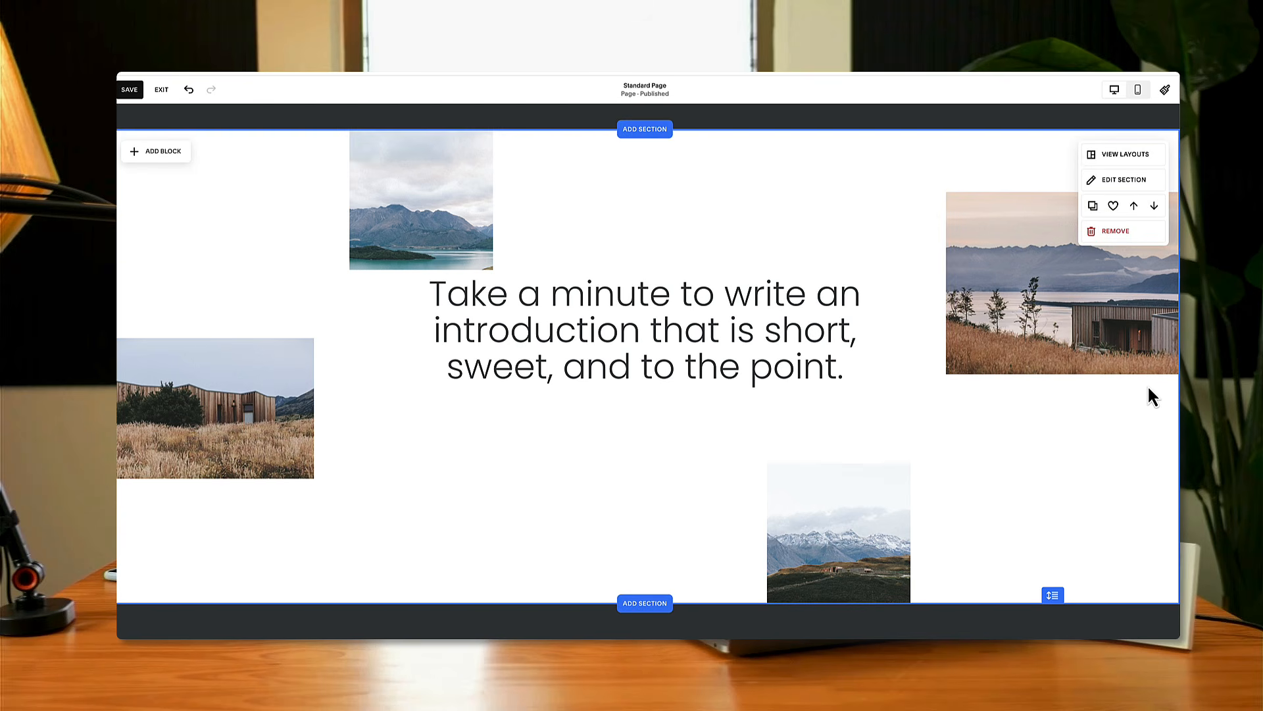
mouse_move(1174, 389)
left_mouse_down()
mouse_move(926, 392)
mouse_move(1176, 400)
left_mouse_up()
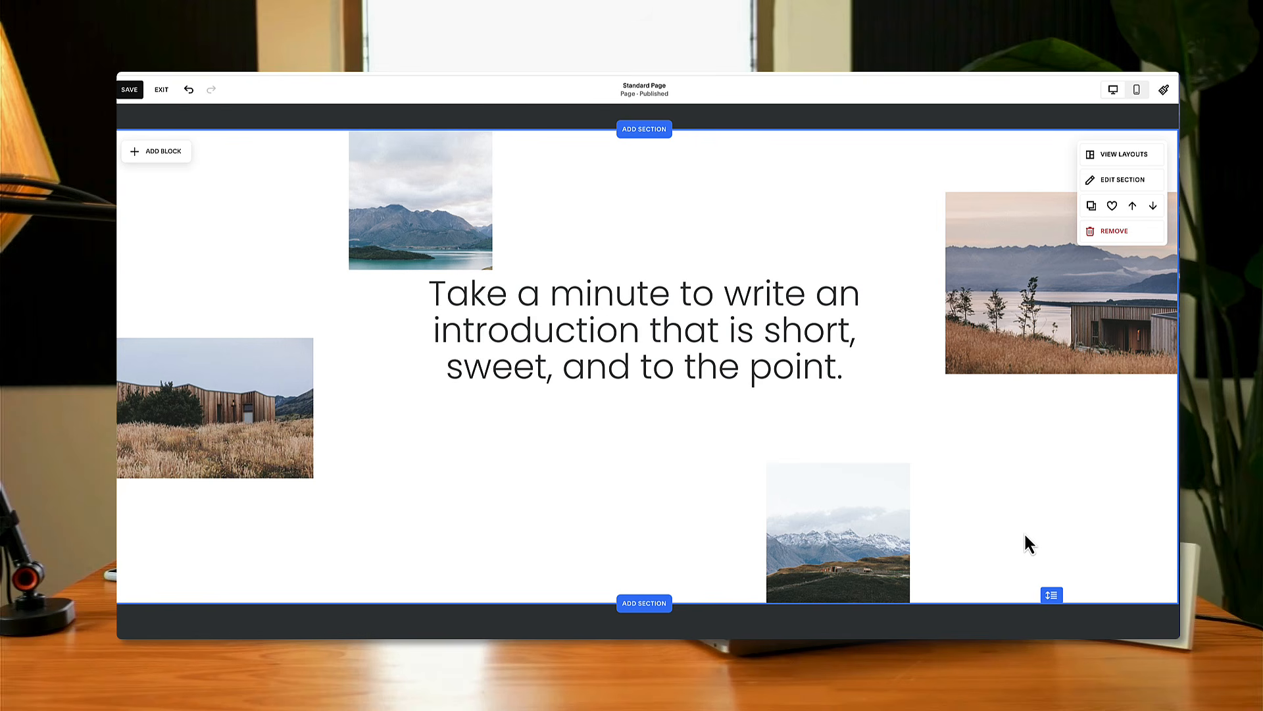
scroll(1066, 520, "down", 1)
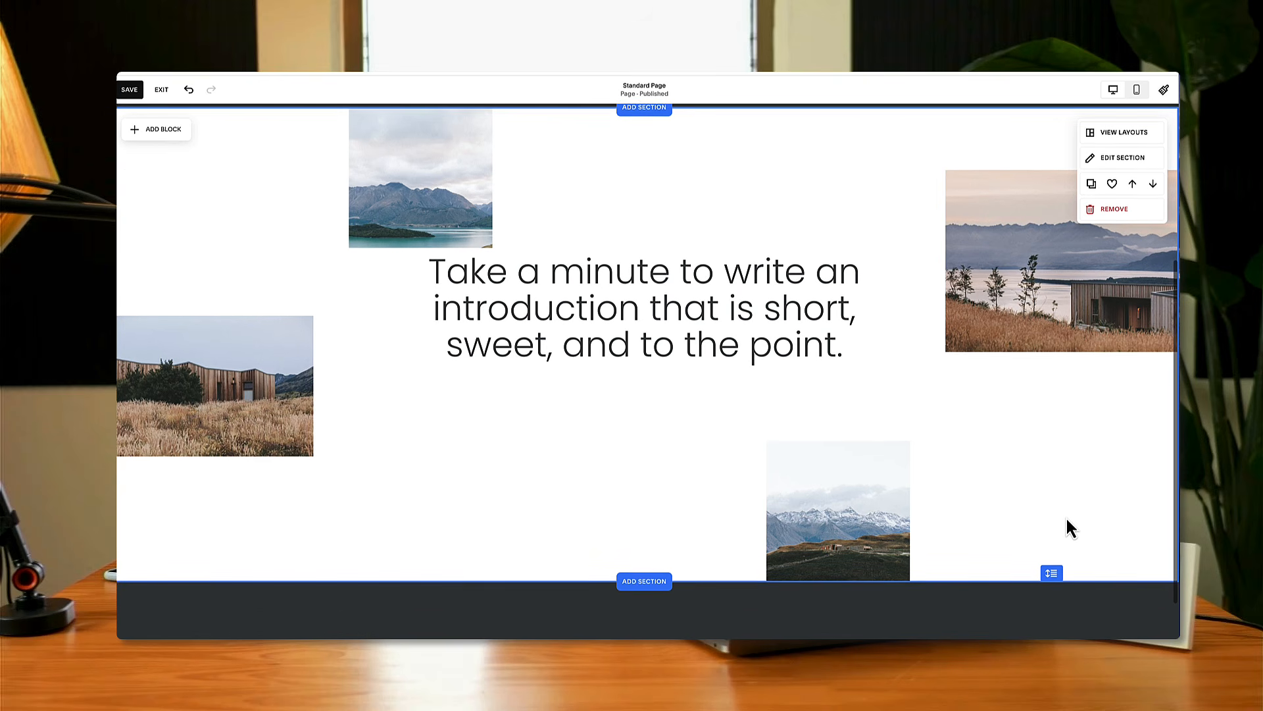